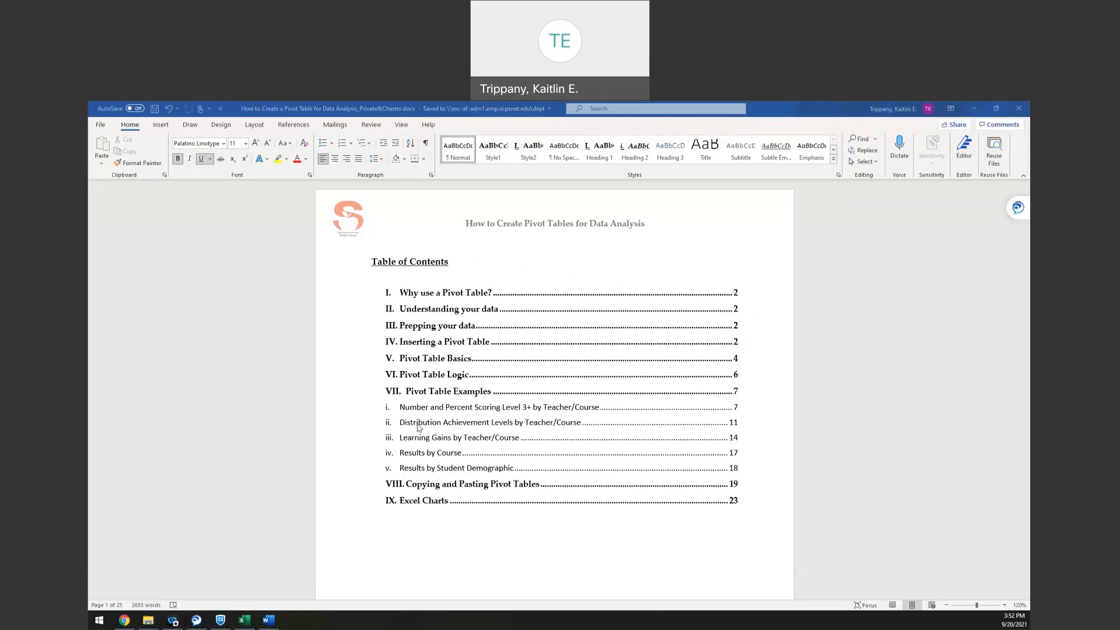
Move the Word guide out of the way and activate the empty pivot table at cell A3 in the Excel workbook
left_click(996, 109)
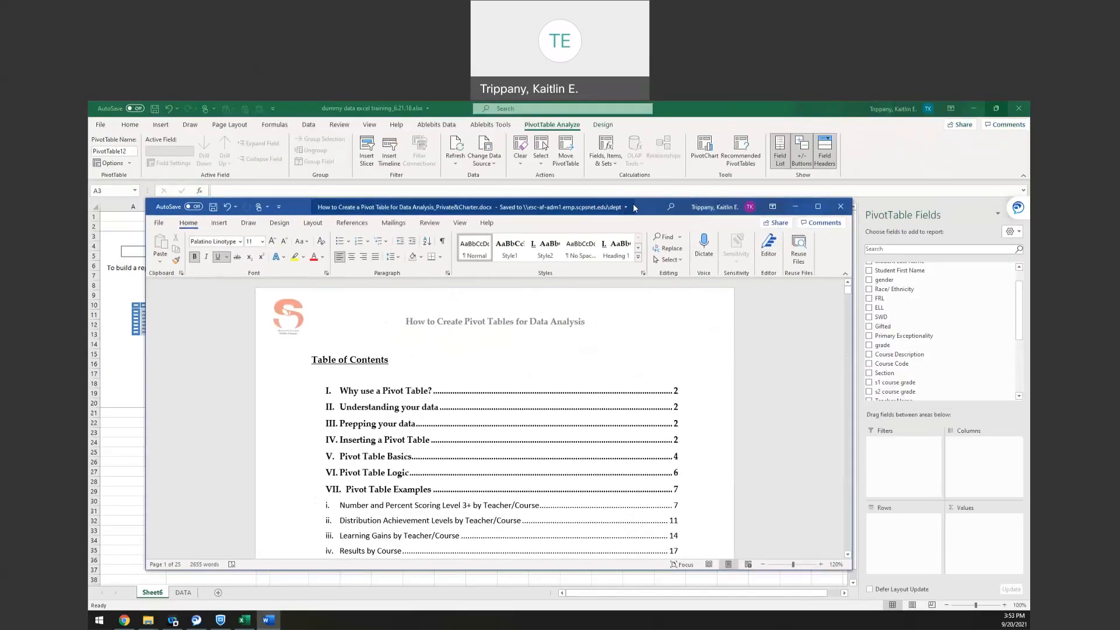
left_click_drag(635, 209, 1030, 208)
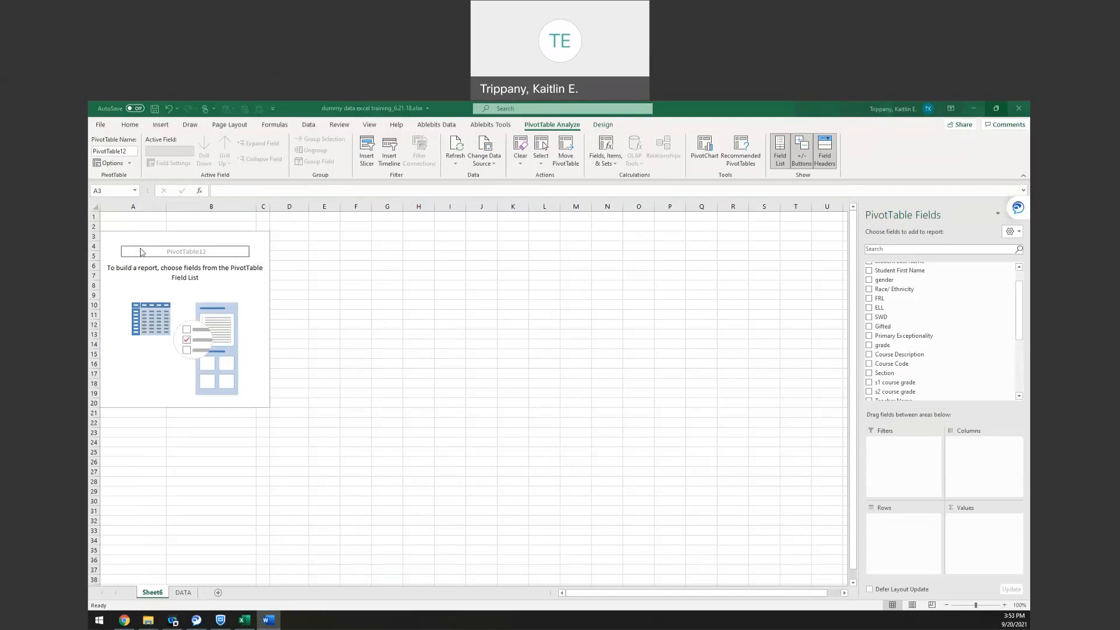
left_click(122, 238)
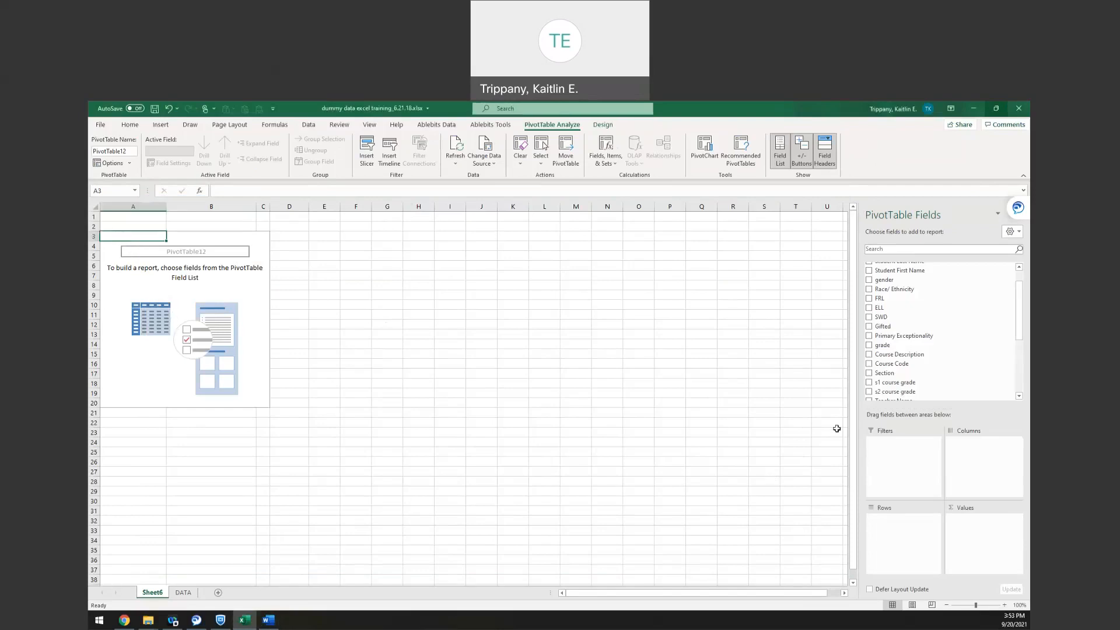
scroll(975, 325, "up", 2)
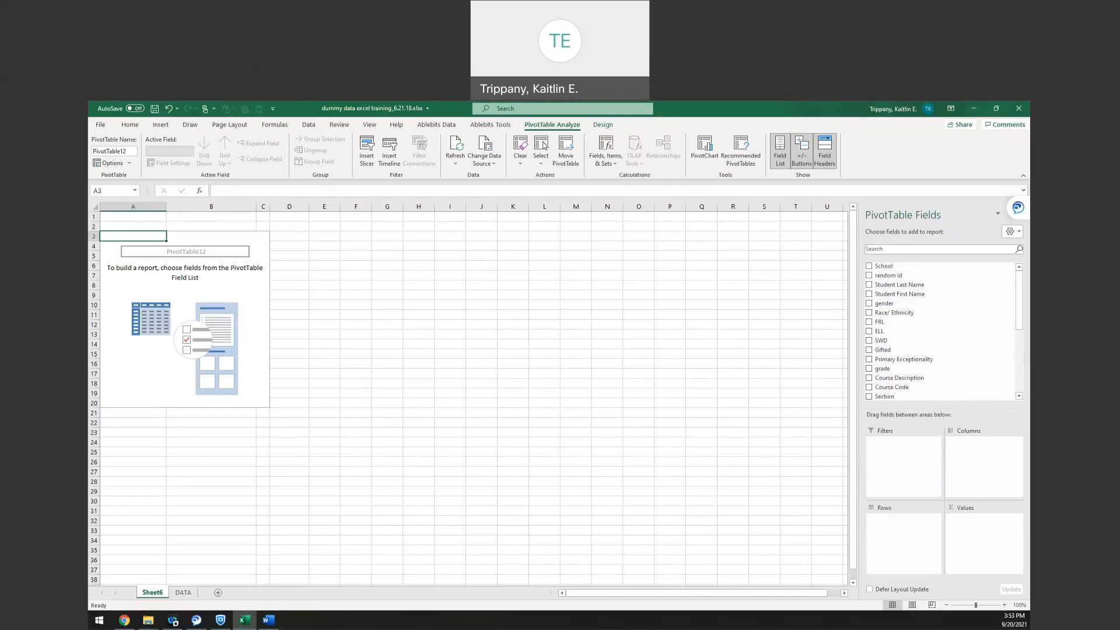
Examine the DATA sheet from its first record, checking rows 2 to 4 for the same student listed under several teachers
left_click(182, 593)
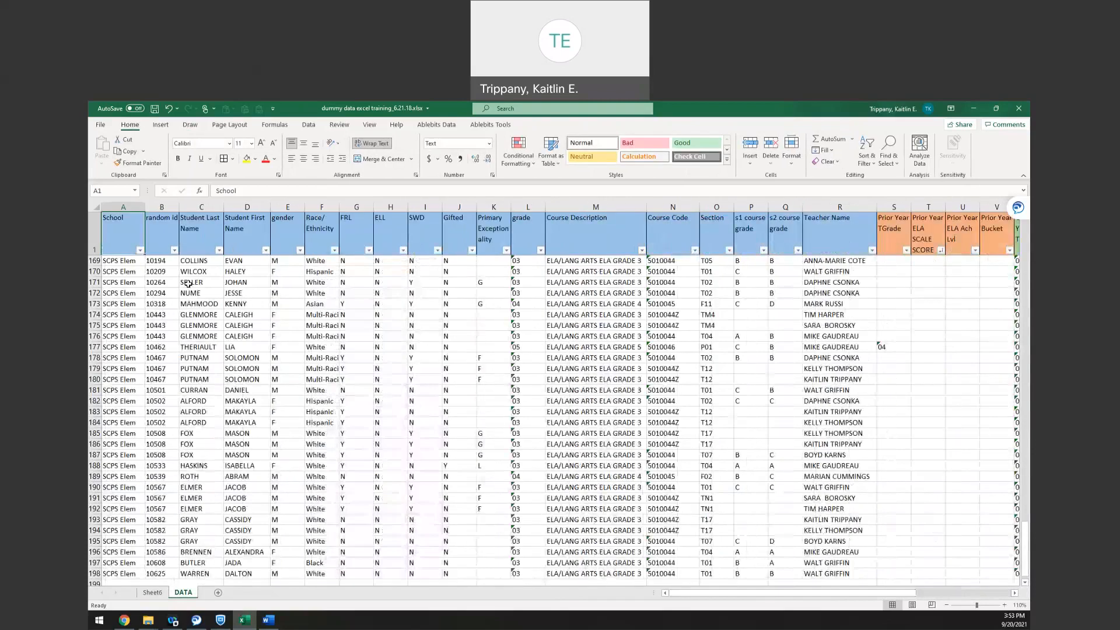
left_click(193, 294)
scroll(897, 275, "up", 18)
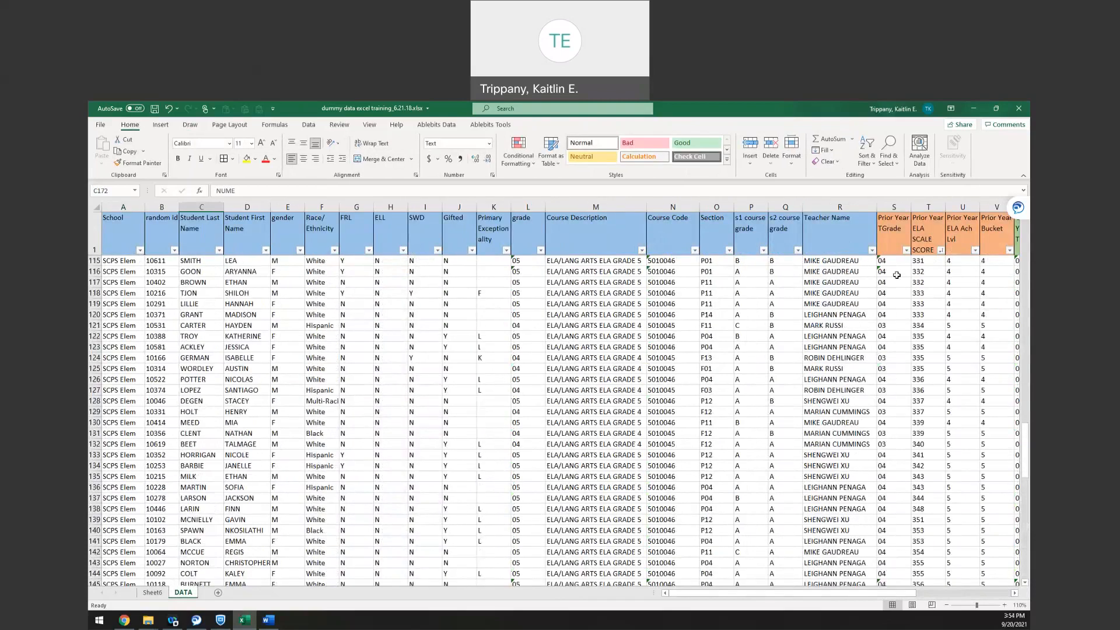
left_click_drag(1025, 461, 1014, 248)
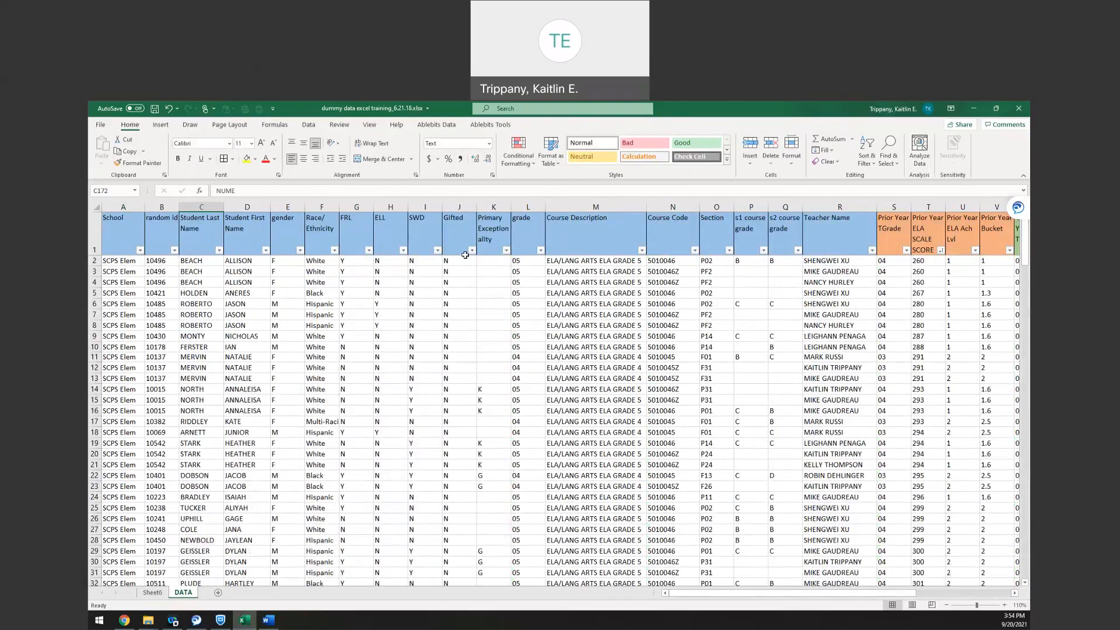
left_click_drag(316, 325, 315, 315)
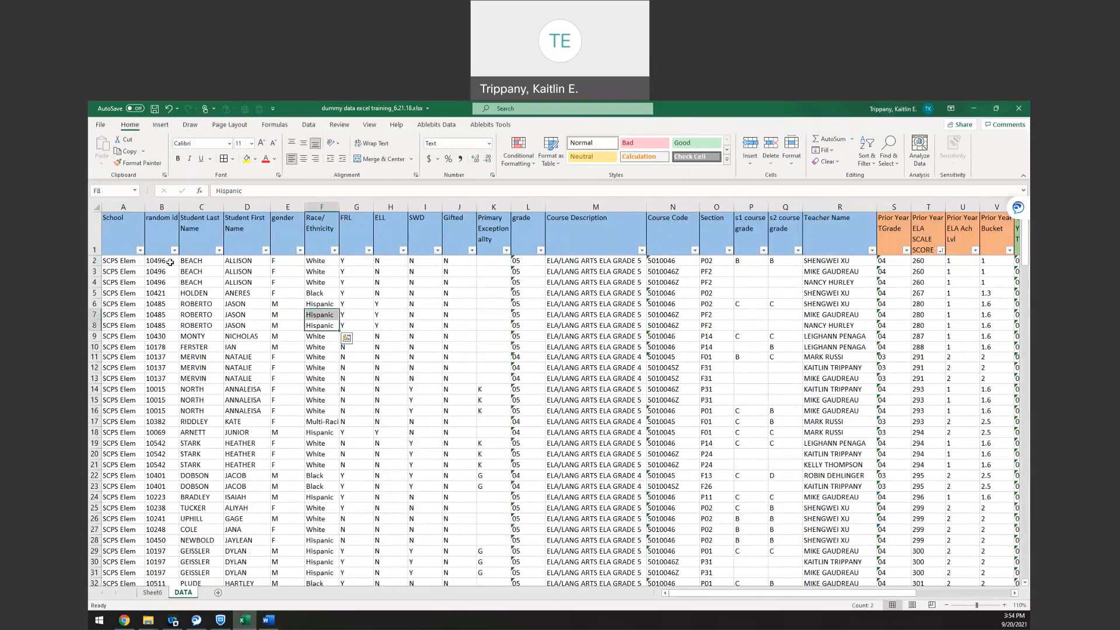
left_click(192, 261)
left_click_drag(98, 262, 98, 283)
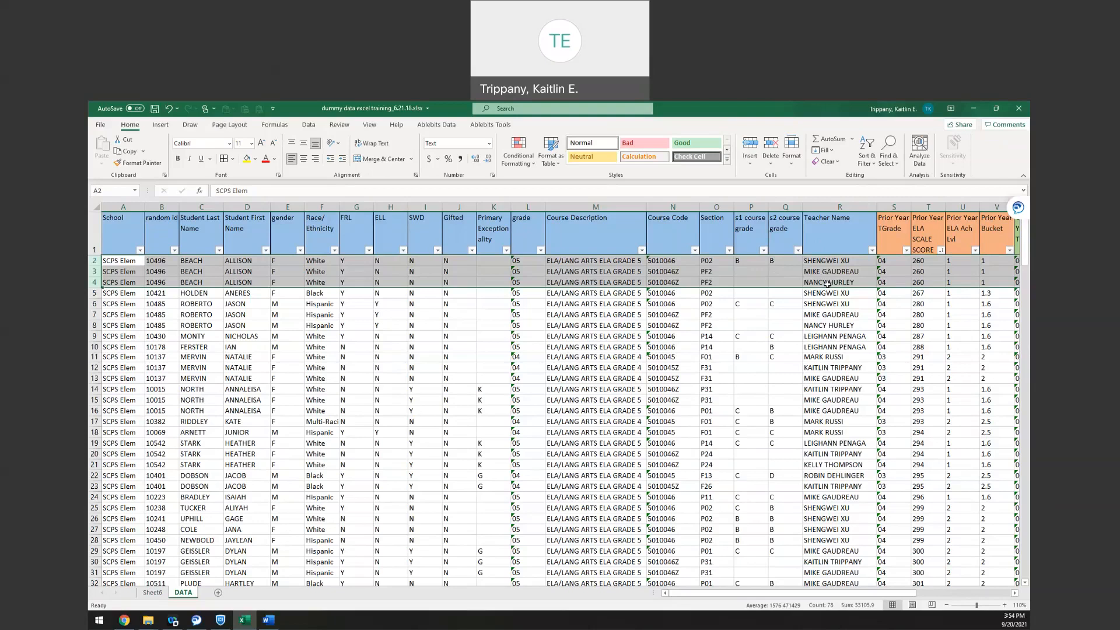
On Sheet6, add the Current Year L3+ field to the pivot table's columns and also to its values as a count
left_click(152, 593)
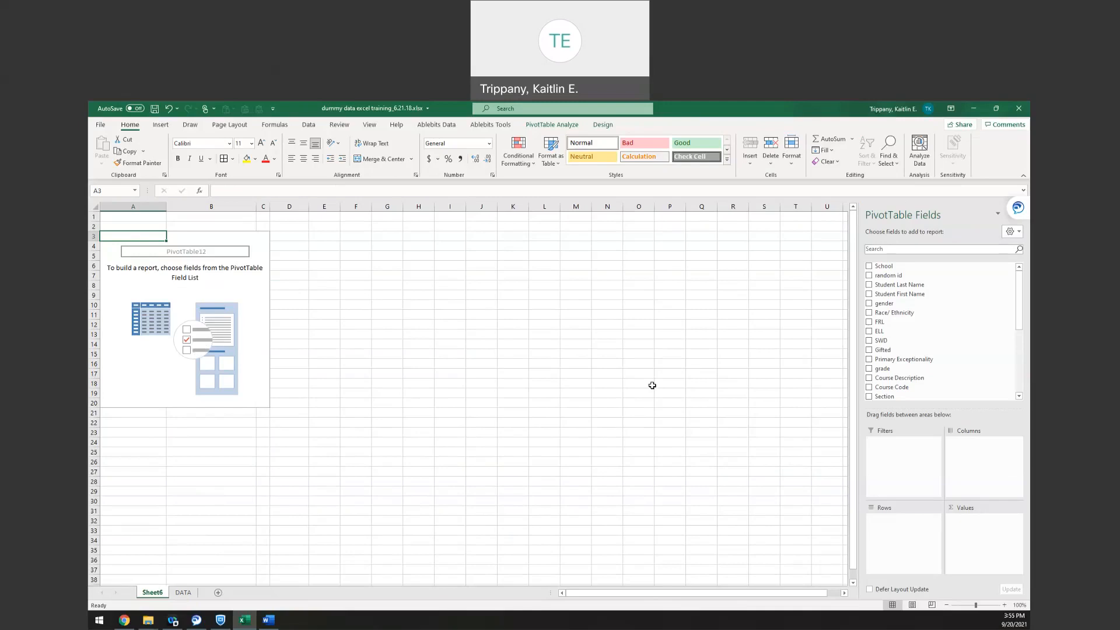
scroll(944, 319, "down", 4)
scroll(945, 316, "down", 2)
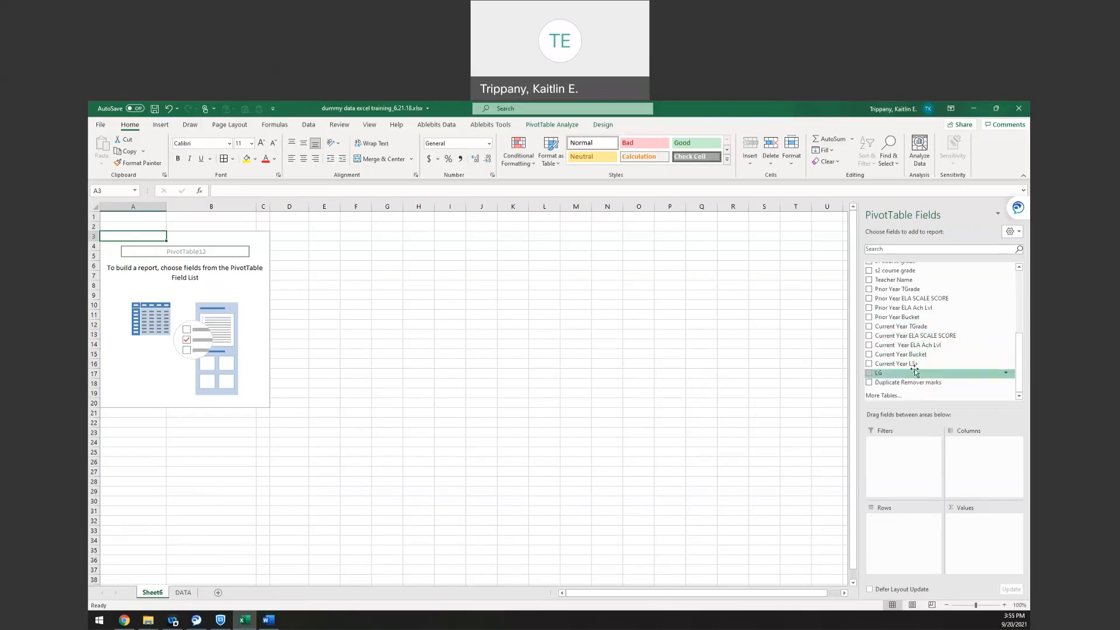
left_click_drag(915, 370, 978, 460)
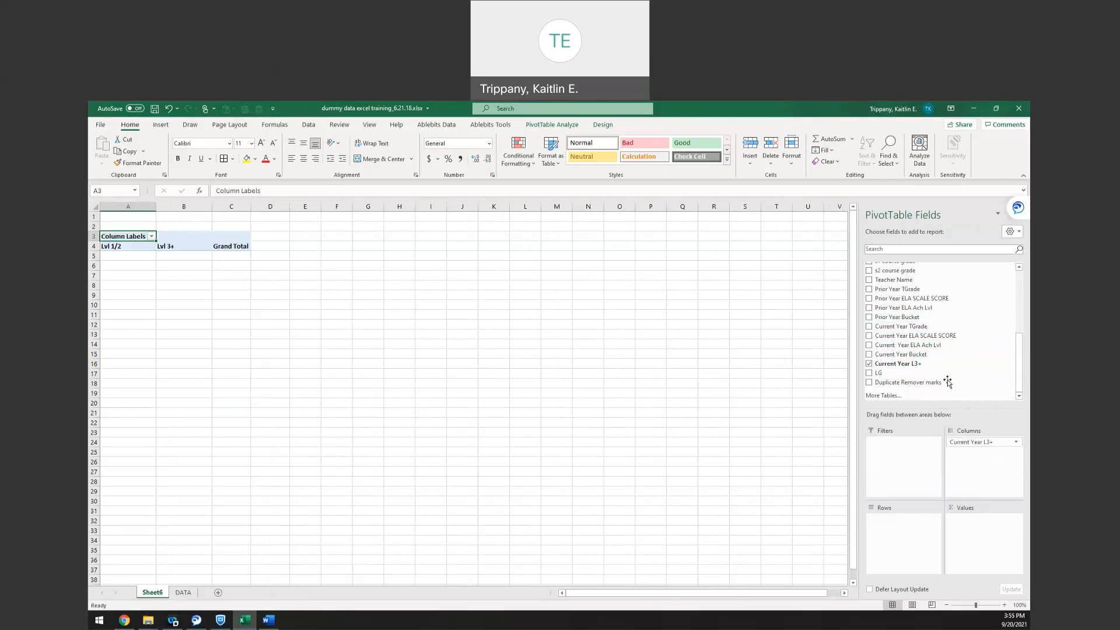
left_click_drag(928, 364, 983, 533)
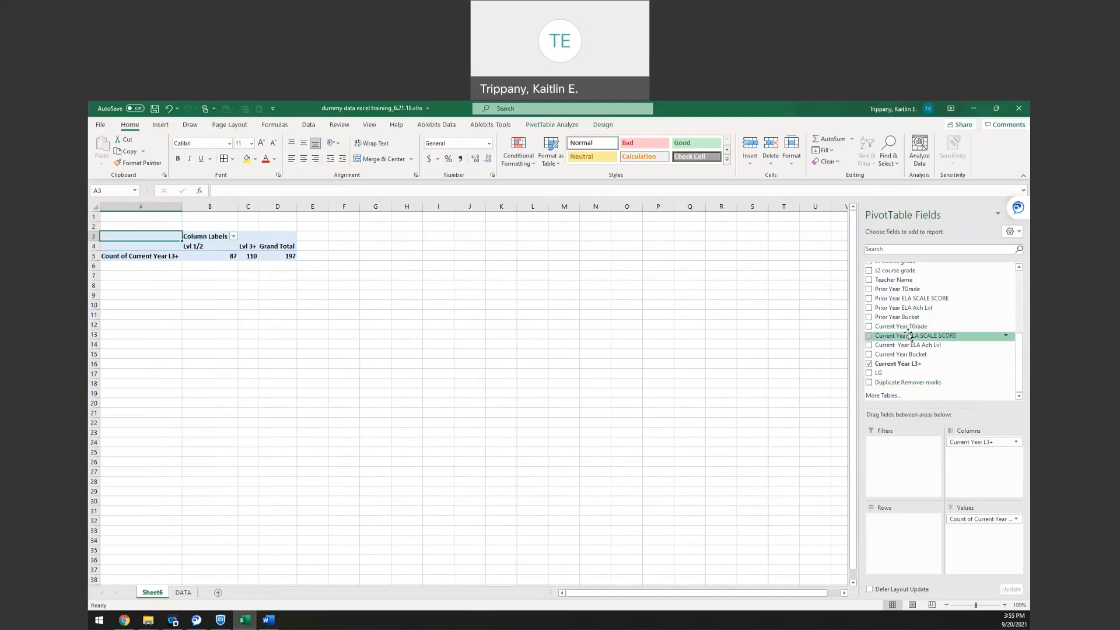
Add Teacher Name to the pivot table's rows with Course Code nested beneath it
left_click_drag(920, 282, 907, 536)
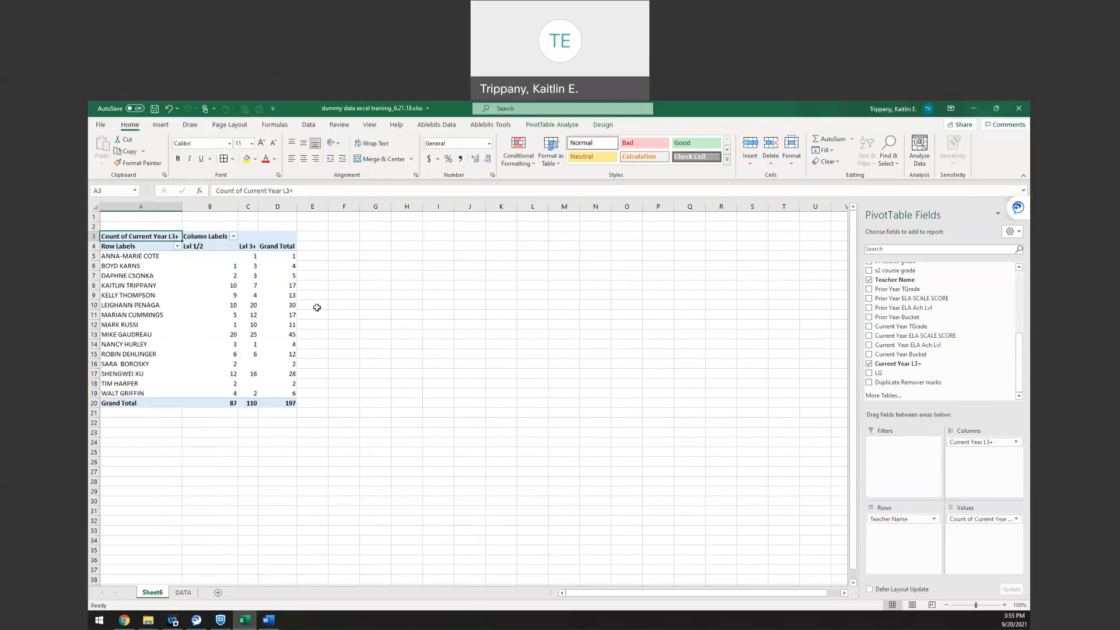
mouse_move(217, 315)
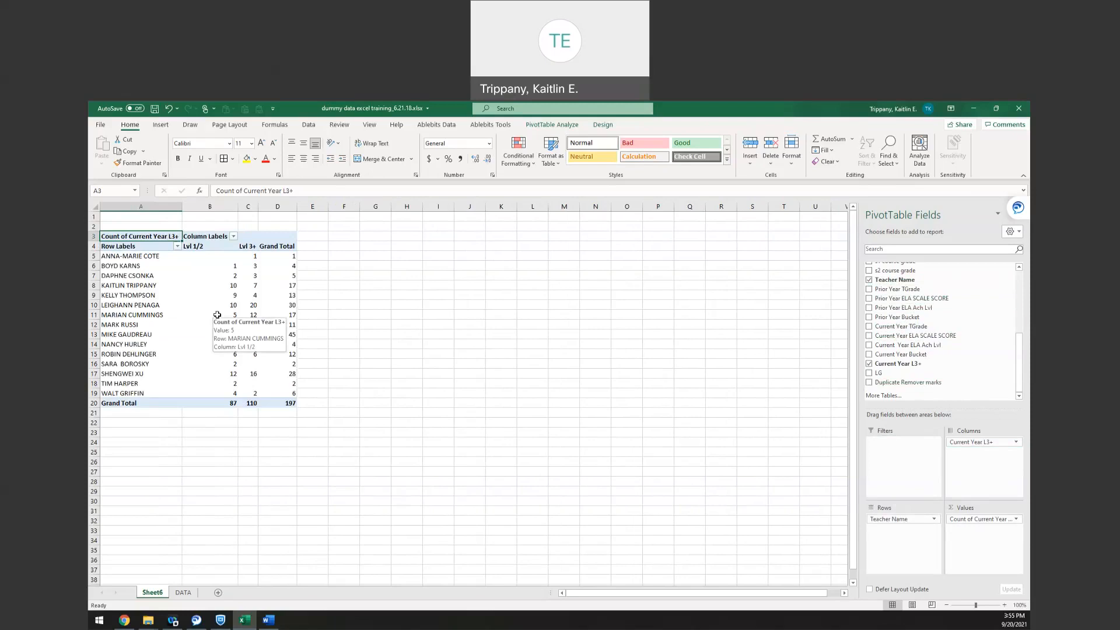
scroll(910, 345, "up", 2)
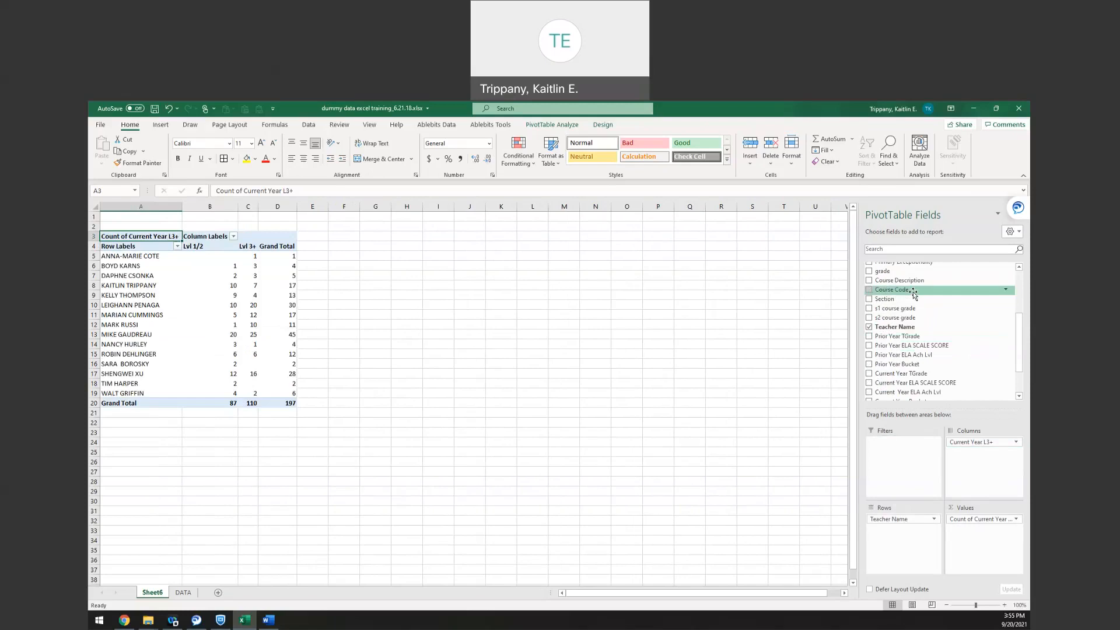
left_click_drag(913, 292, 899, 536)
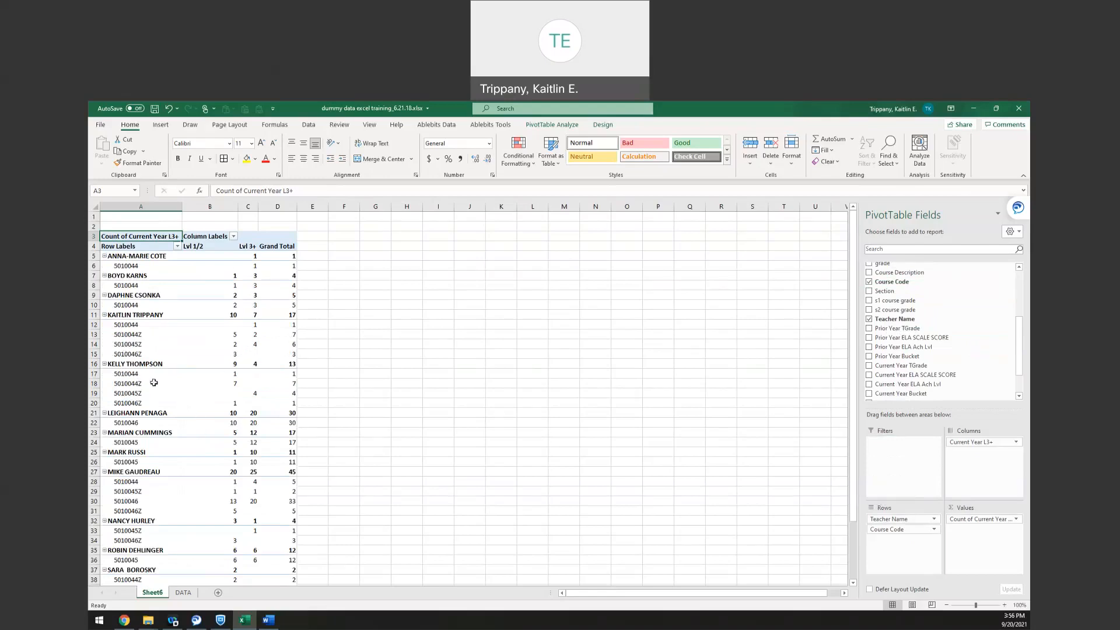
Review the whole pivot table of Current Year L3+ counts by teacher and course code, down to the Grand Total row
mouse_move(188, 407)
mouse_move(185, 447)
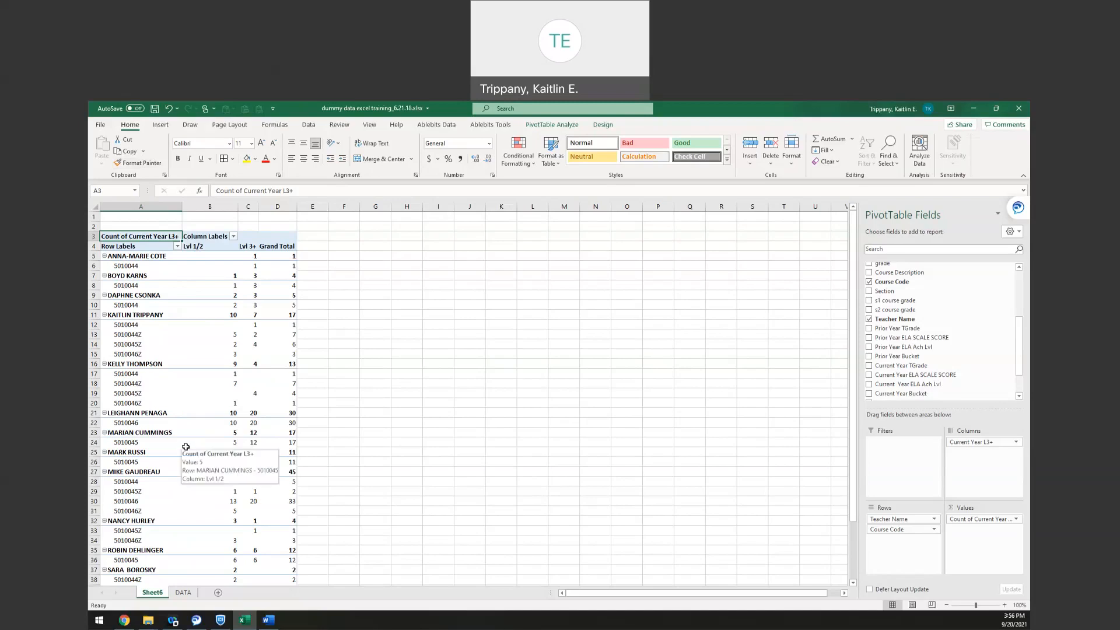
scroll(186, 447, "down", 2)
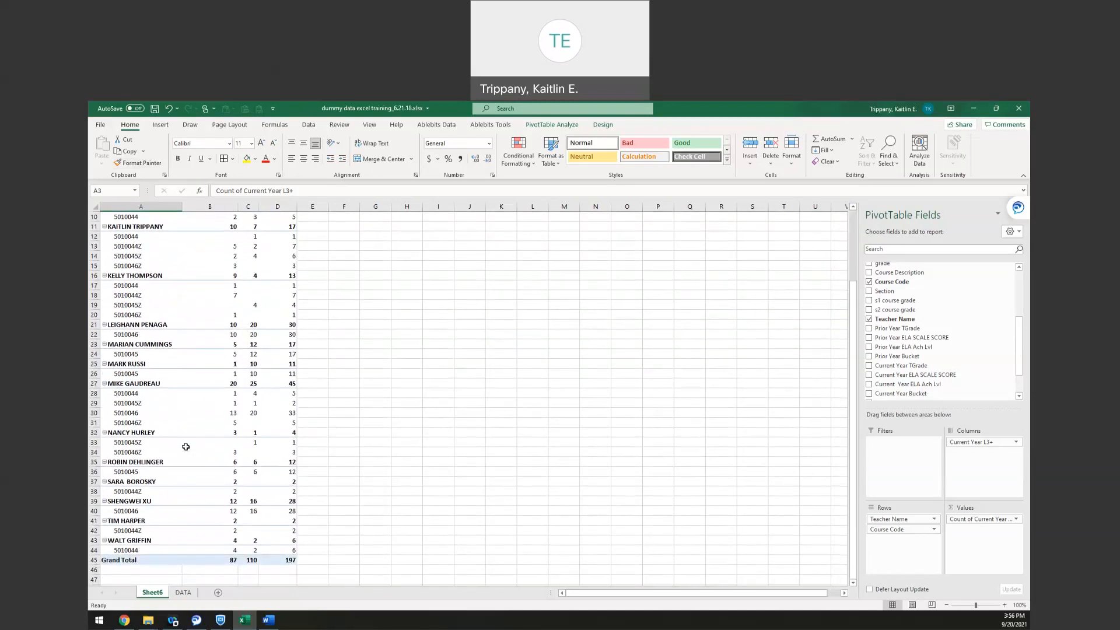
scroll(186, 447, "up", 2)
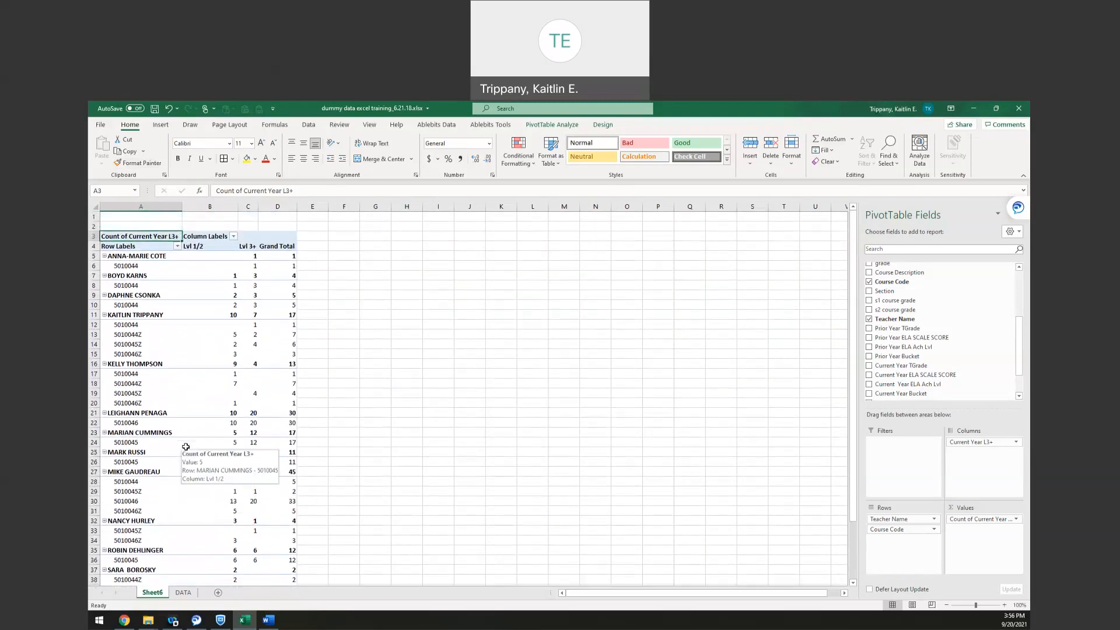
scroll(186, 447, "down", 2)
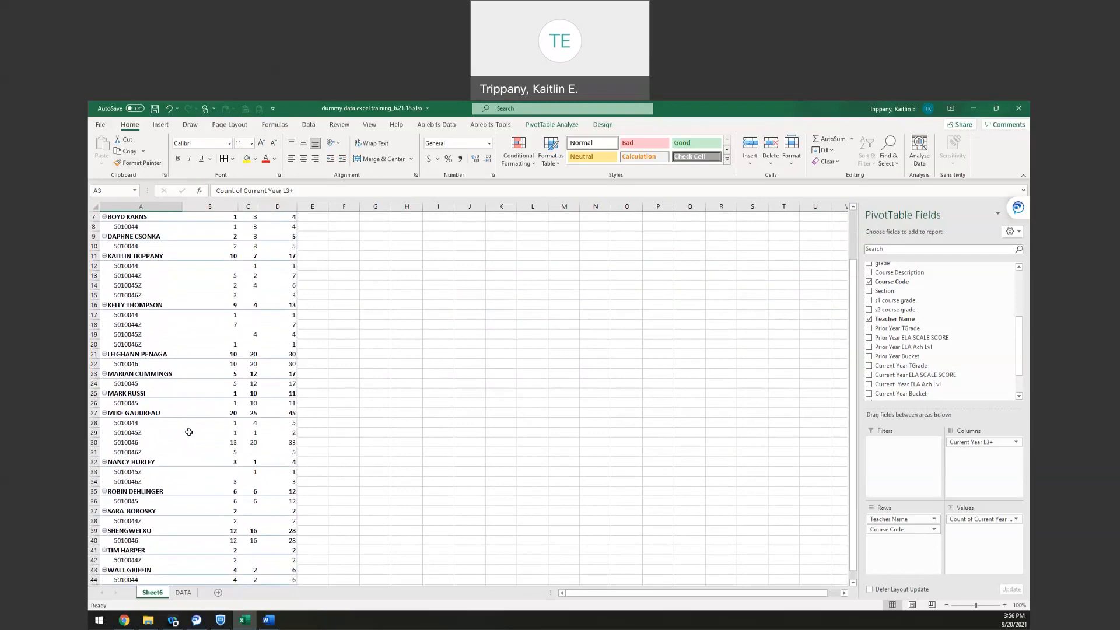
scroll(175, 428, "down", 1)
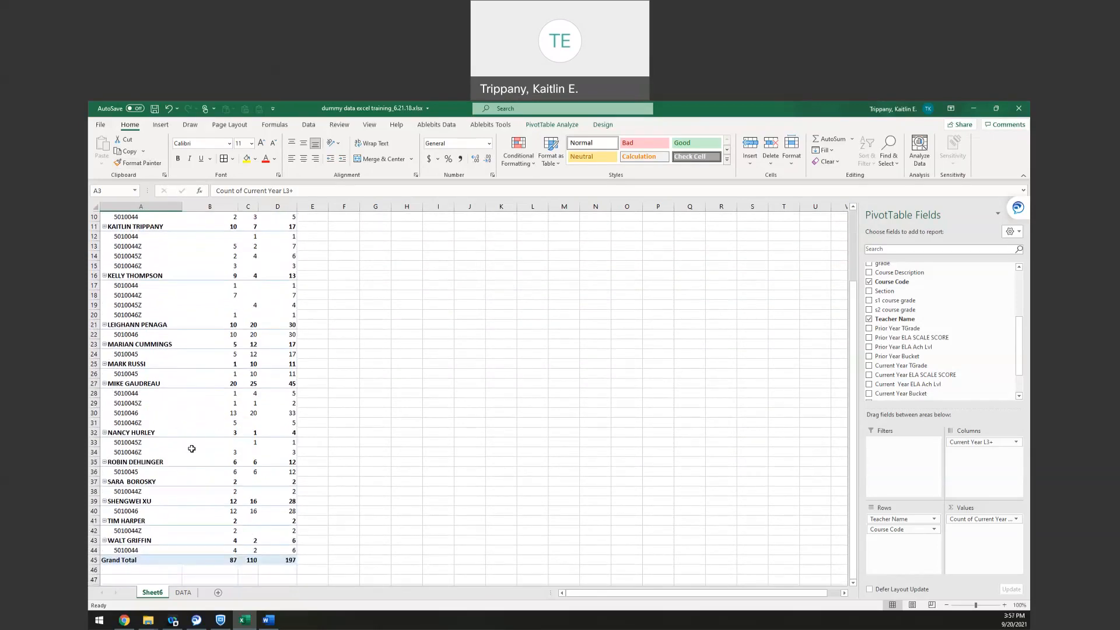
scroll(191, 449, "up", 3)
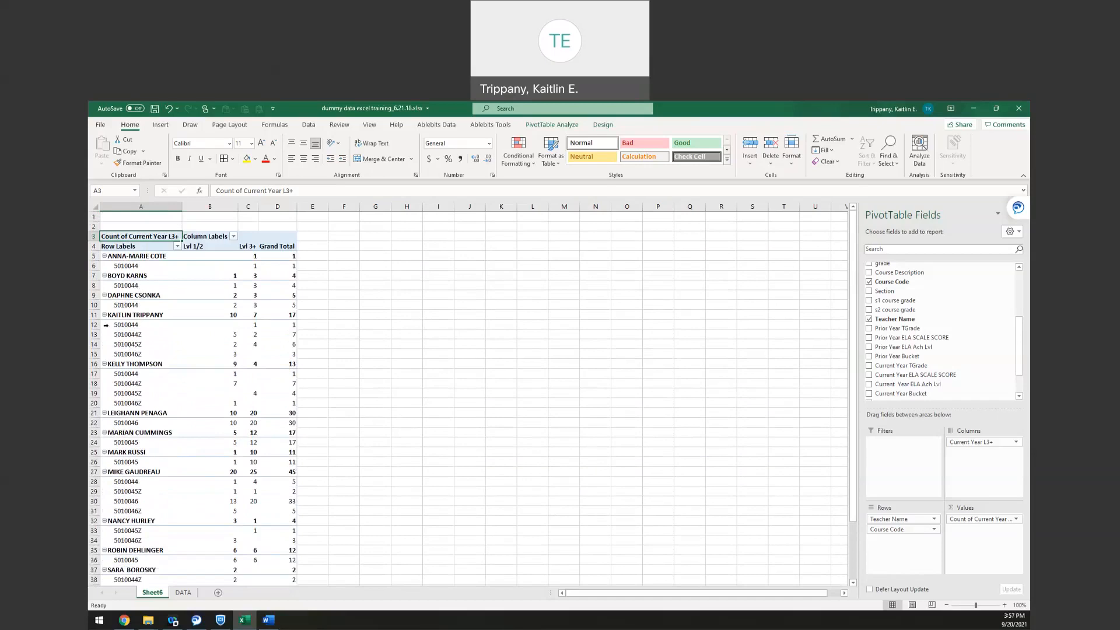
Examine the Lvl 1/2, Lvl 3+ and Grand Total counts for courses 5010044 and 5010044Z in rows 12 and 13
left_click(134, 326)
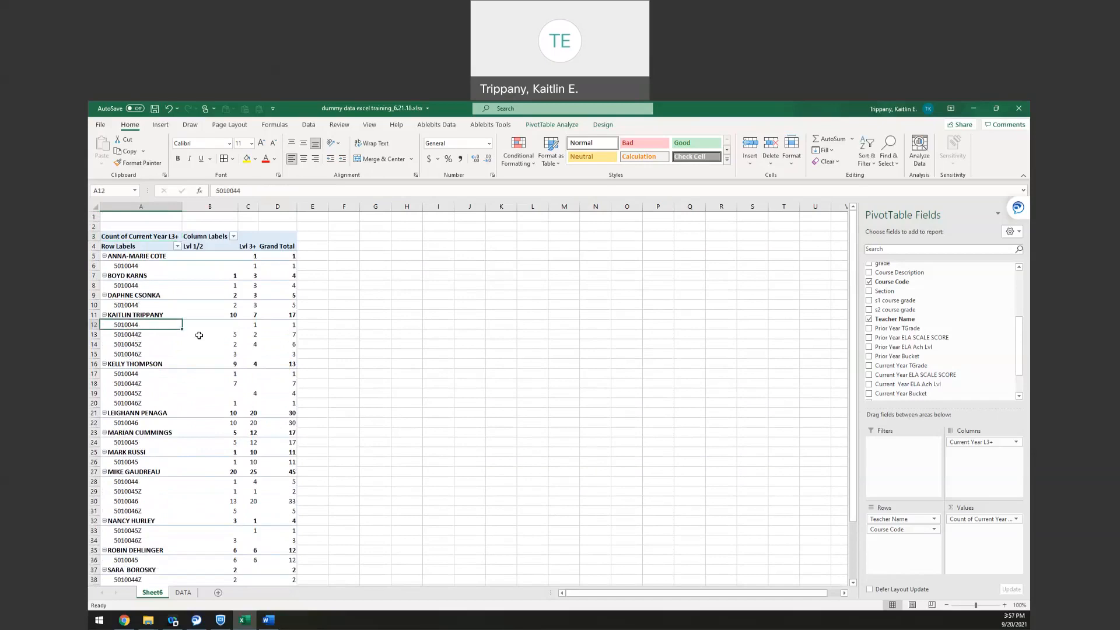
left_click(228, 324)
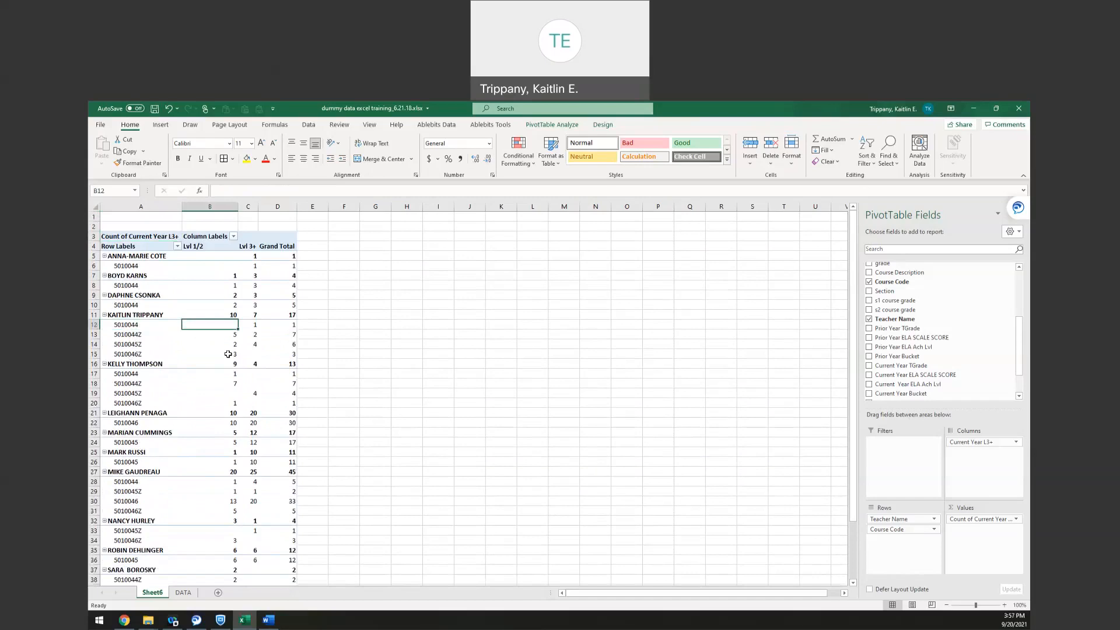
left_click(254, 325)
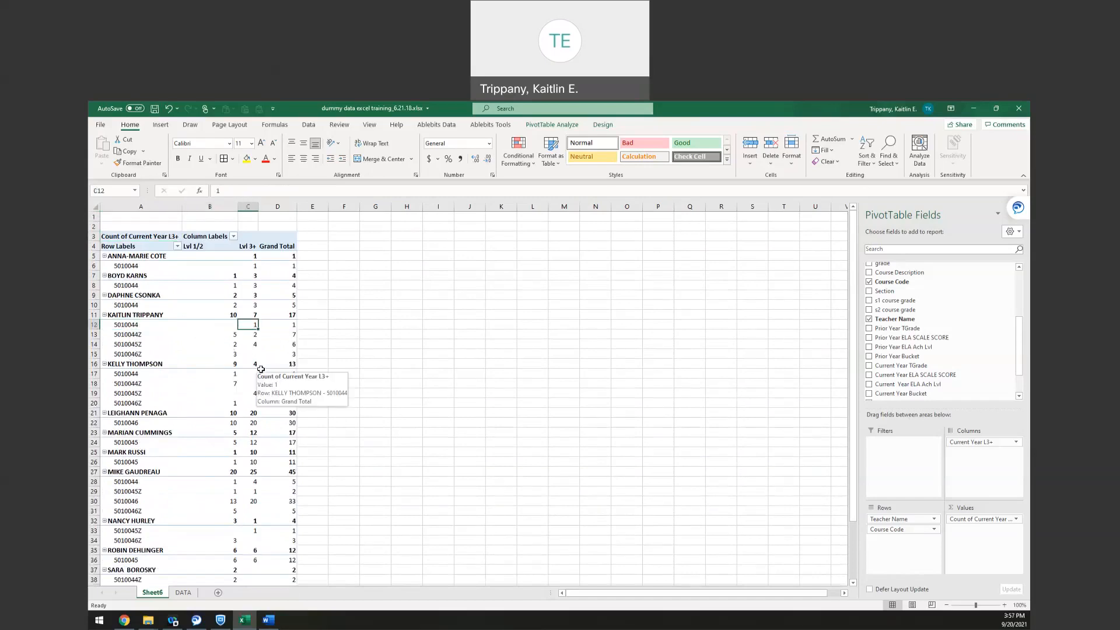
left_click(286, 325)
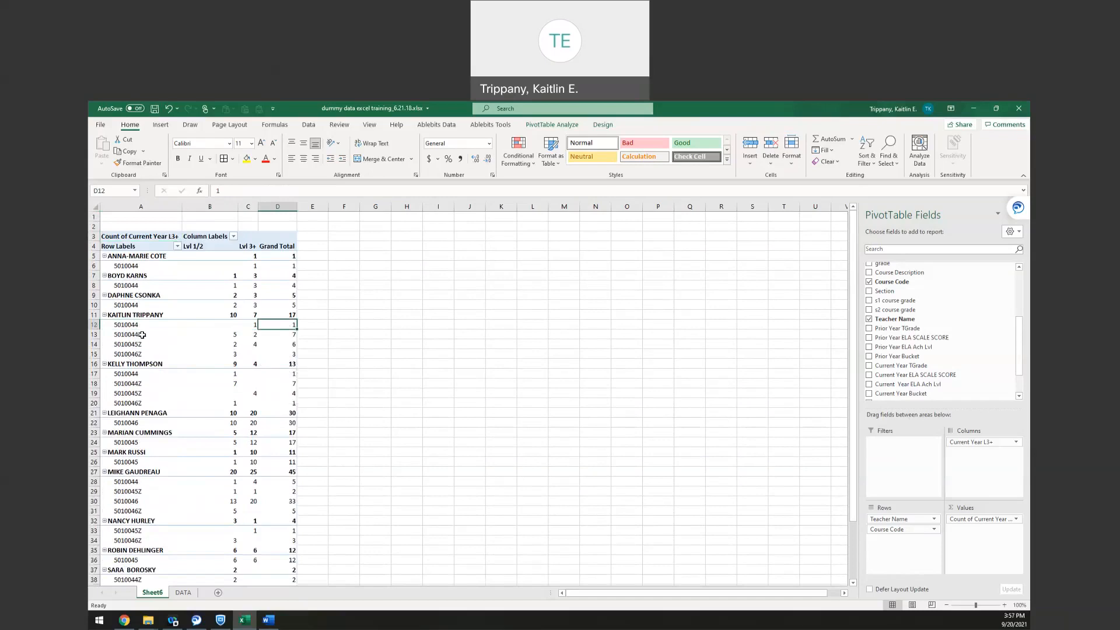
left_click(225, 335)
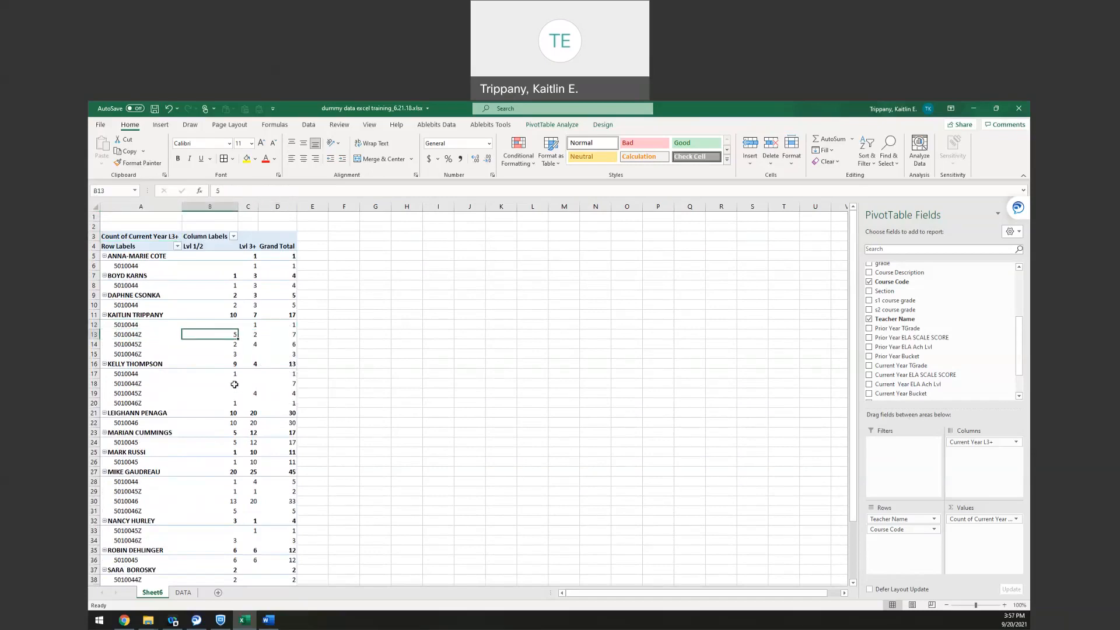
left_click(254, 336)
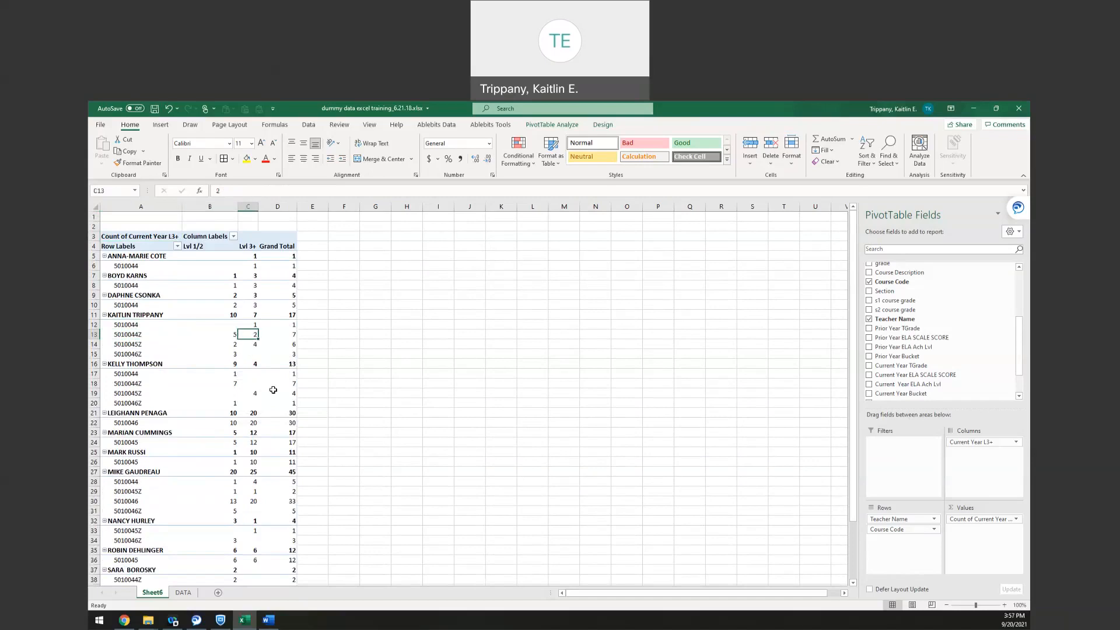
left_click(277, 336)
mouse_move(275, 442)
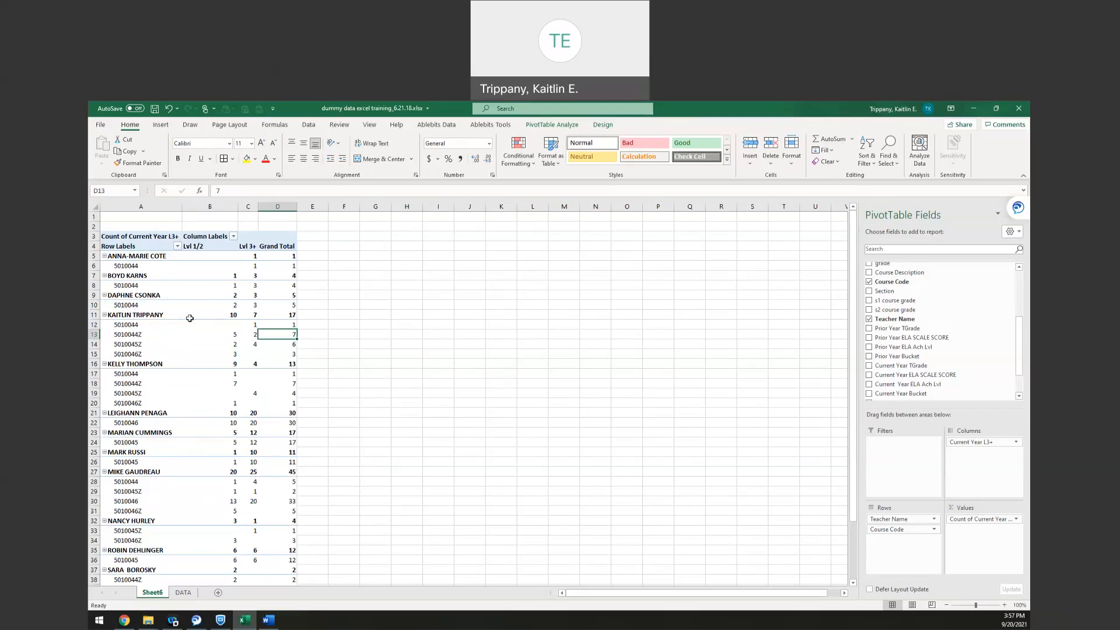
Compare the teacher subtotals in row 11 with the individual course counts listed beneath them
left_click(139, 315)
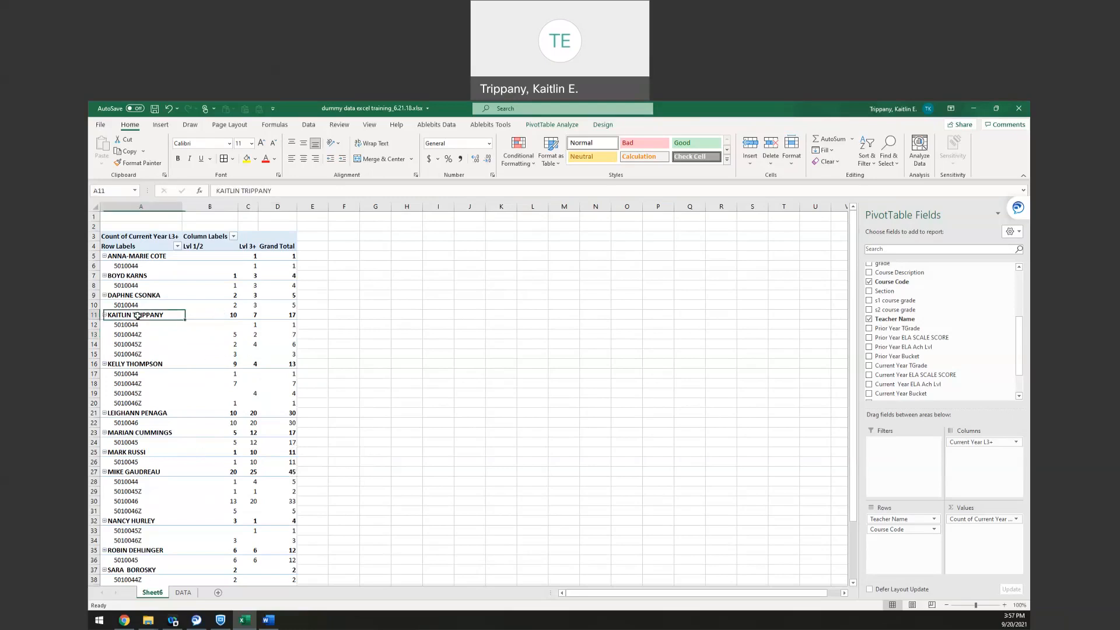
left_click_drag(203, 317, 281, 317)
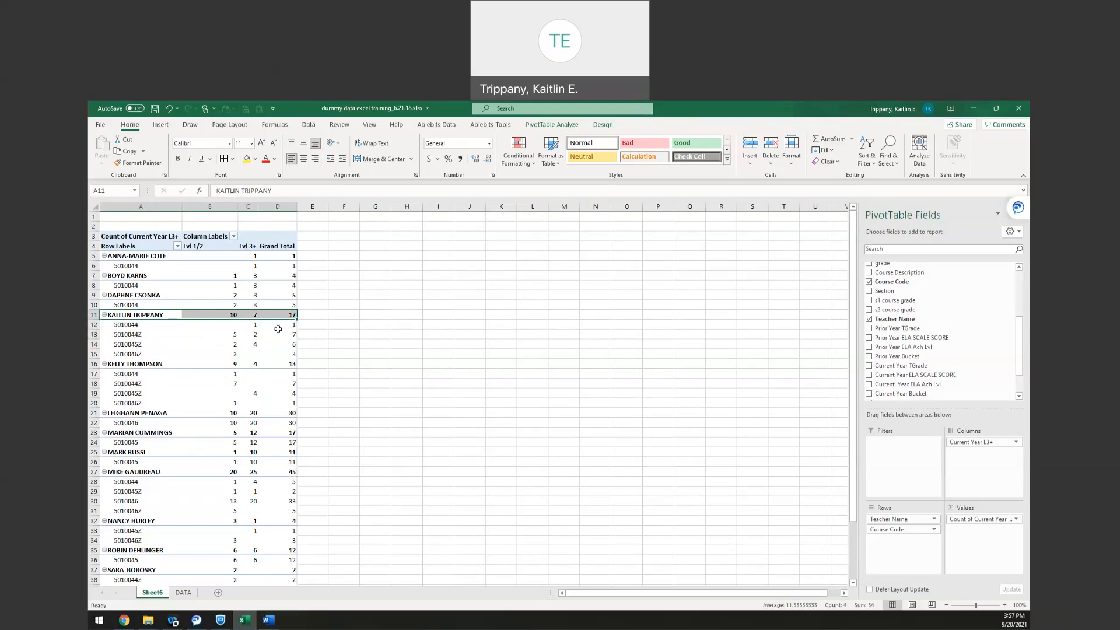
left_click(236, 336)
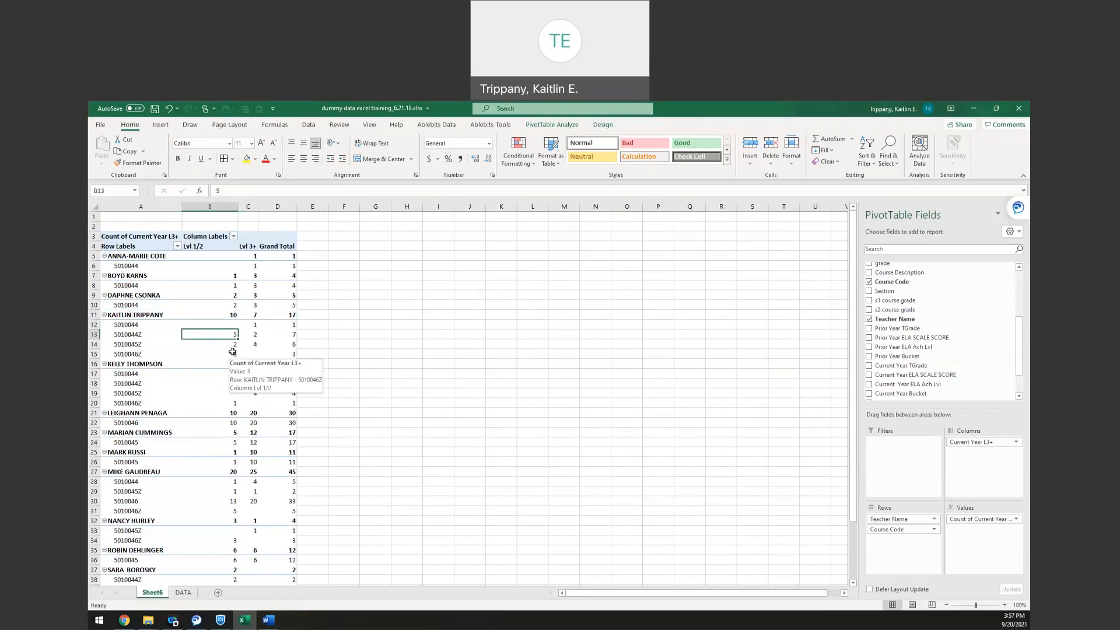
left_click(235, 345)
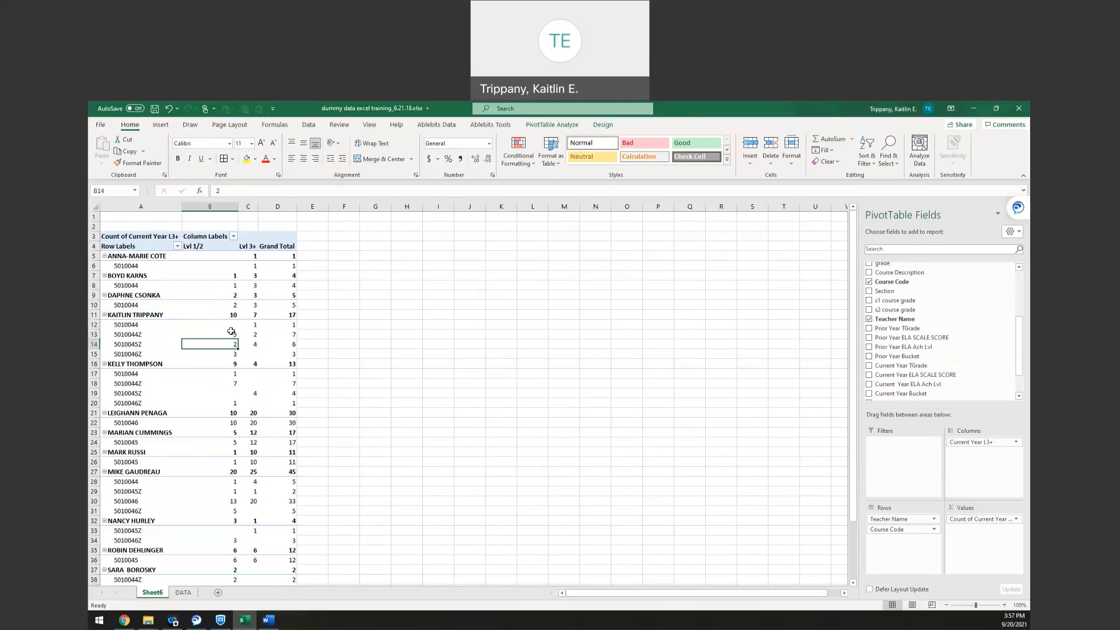
mouse_move(271, 350)
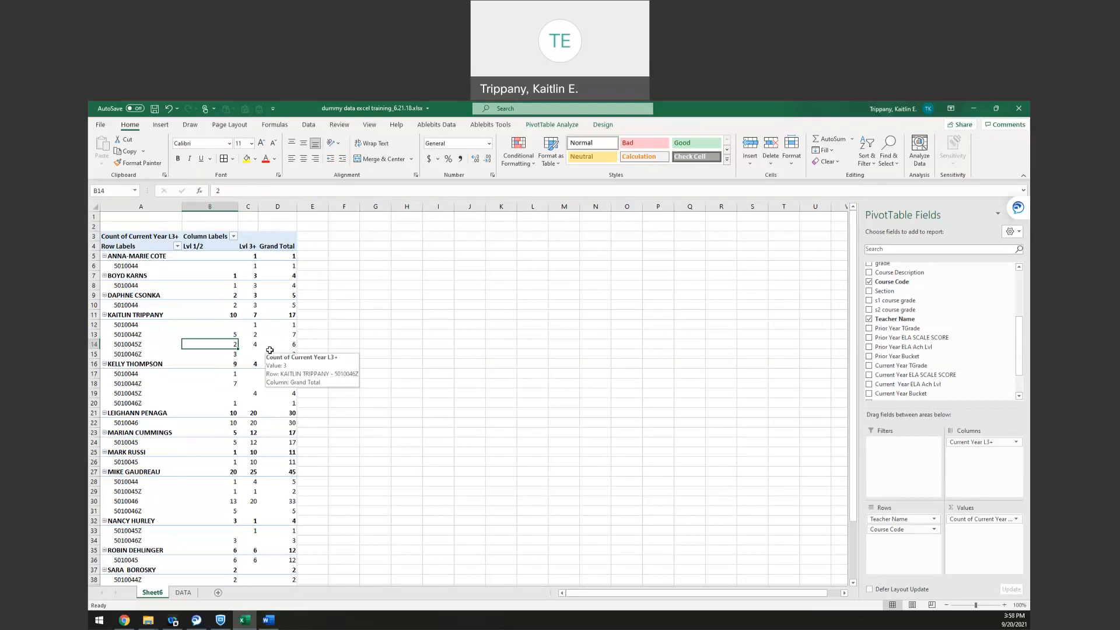
Show the pivot table's Count of Current Year L3+ values as % of Row Total
left_click(339, 325)
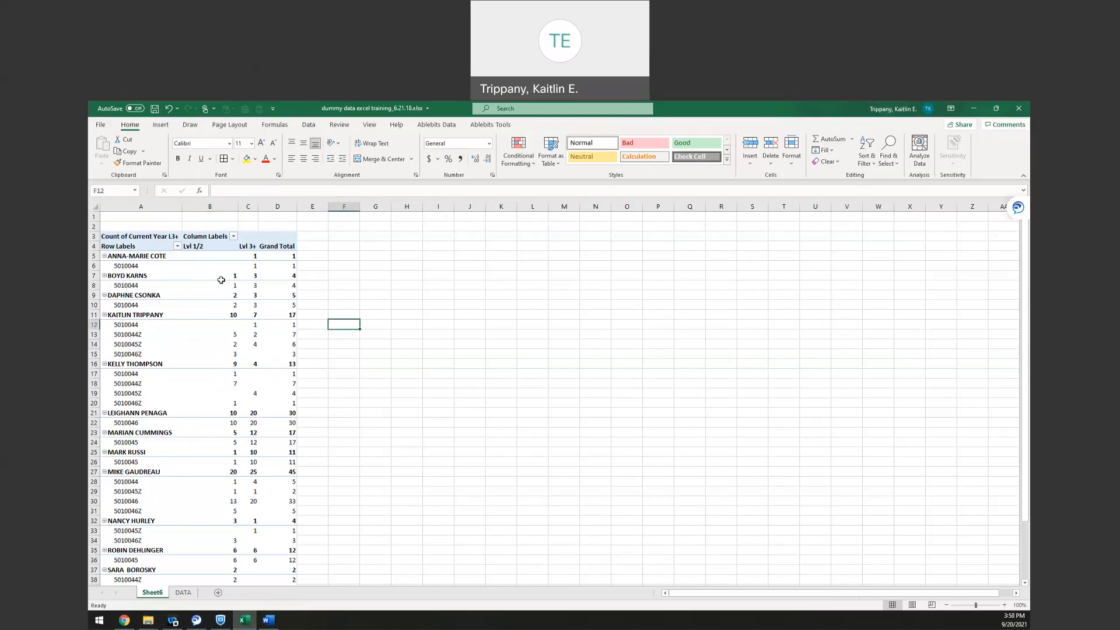
mouse_move(221, 280)
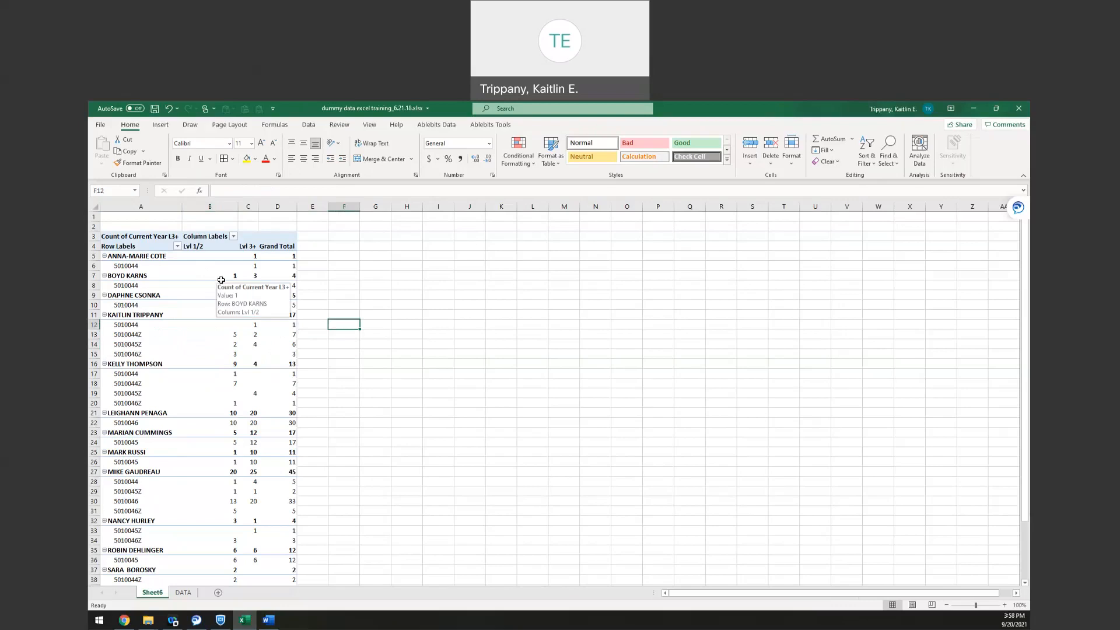
left_click(221, 278)
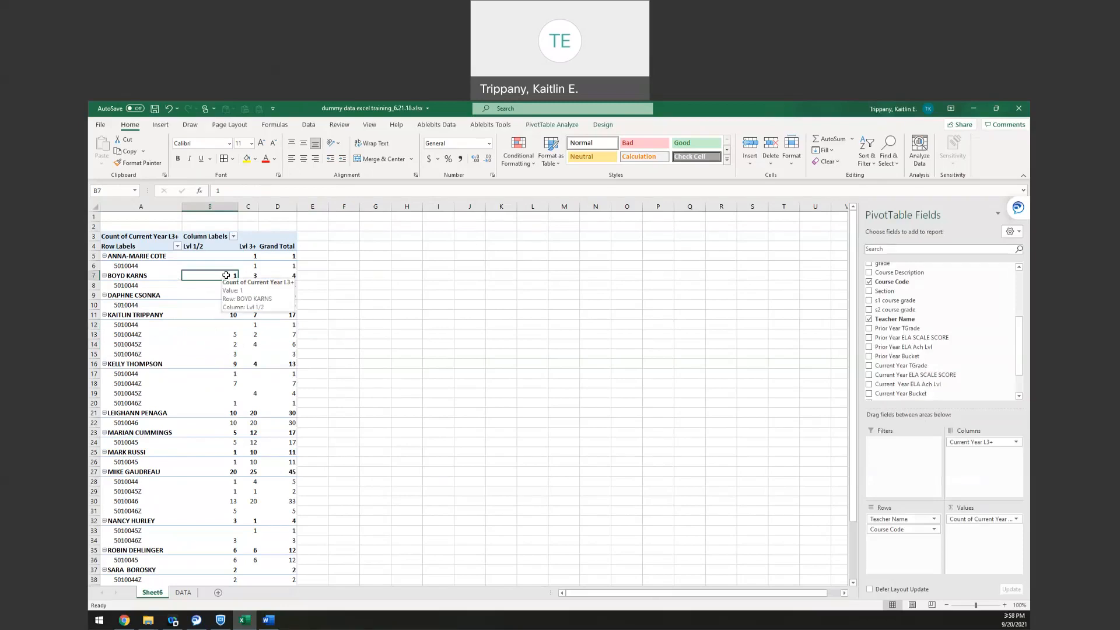
right_click(227, 277)
mouse_move(286, 376)
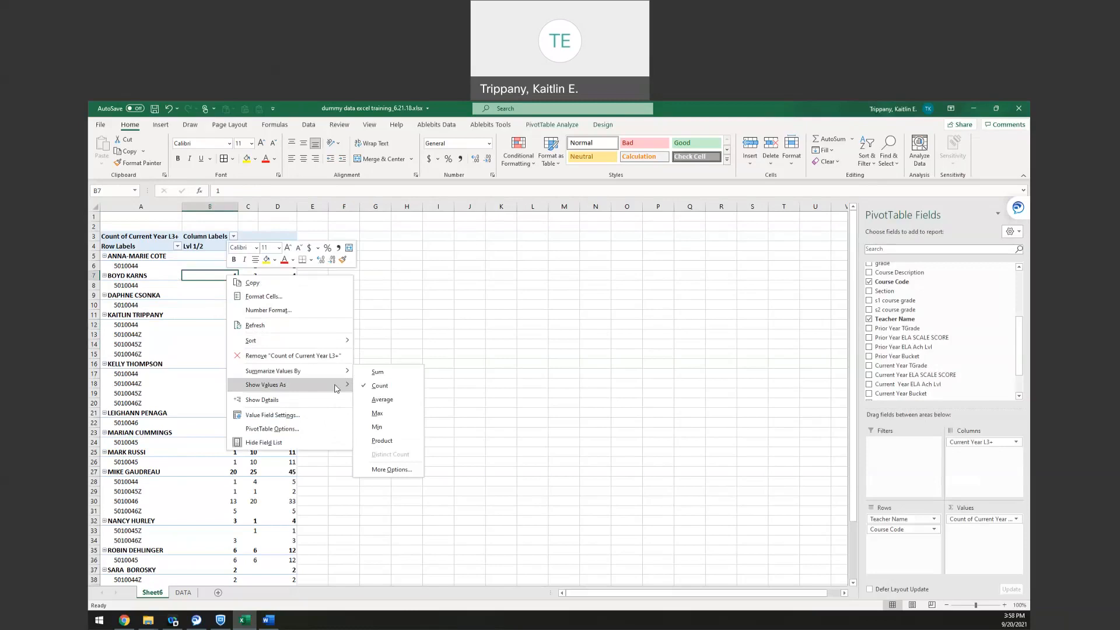
mouse_move(252, 389)
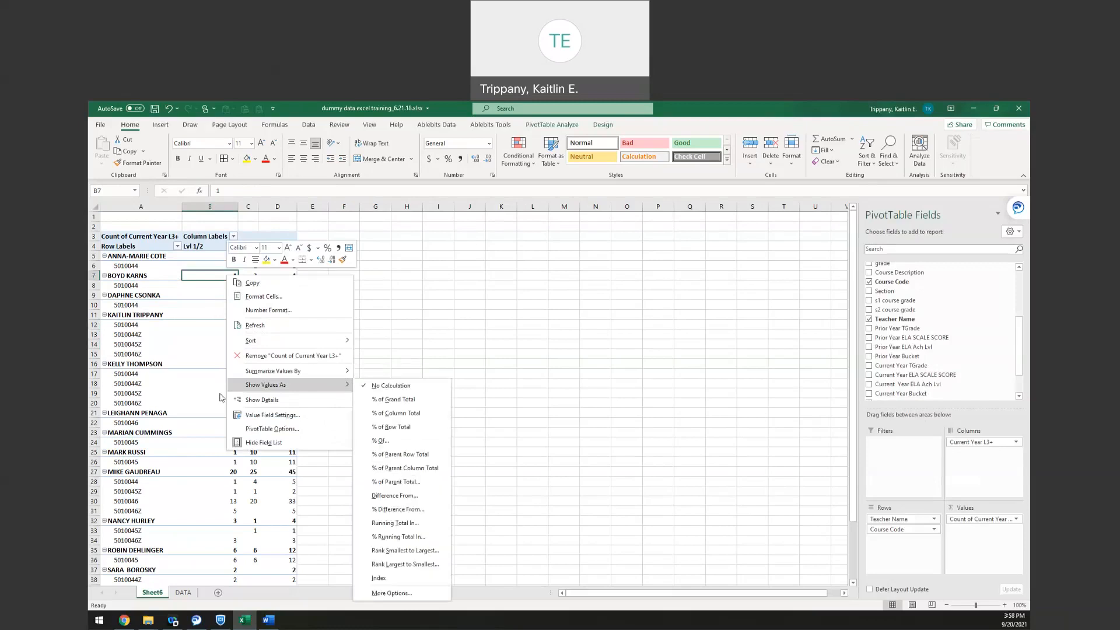
left_click(379, 430)
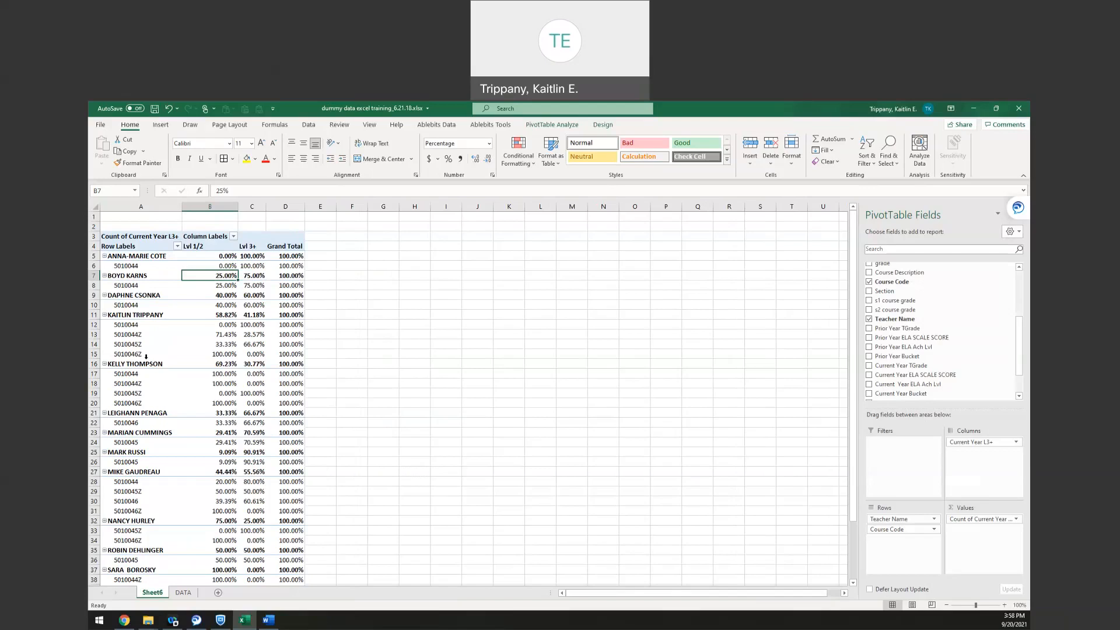
key("alt+Tab")
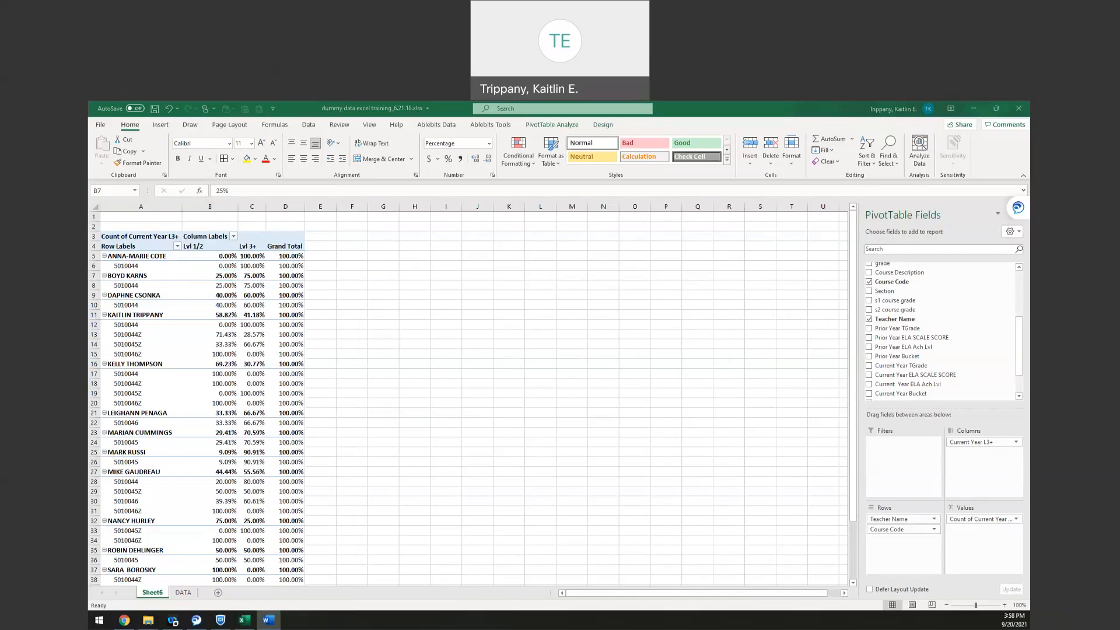
Return the teacher and course pivot values to plain counts with No Calculation
left_click(221, 278)
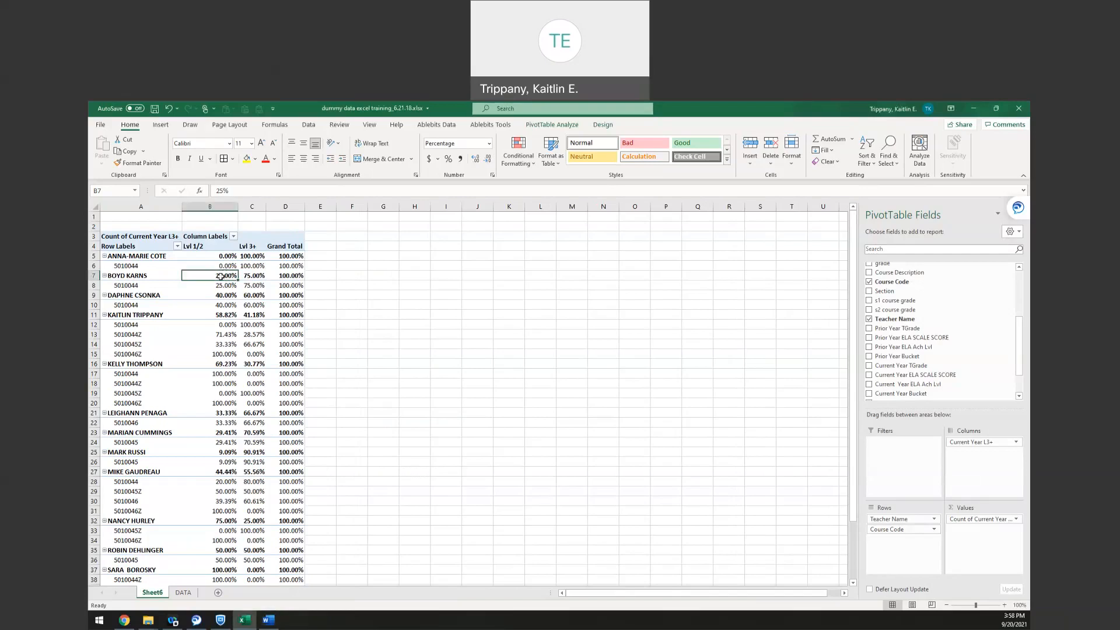
right_click(222, 278)
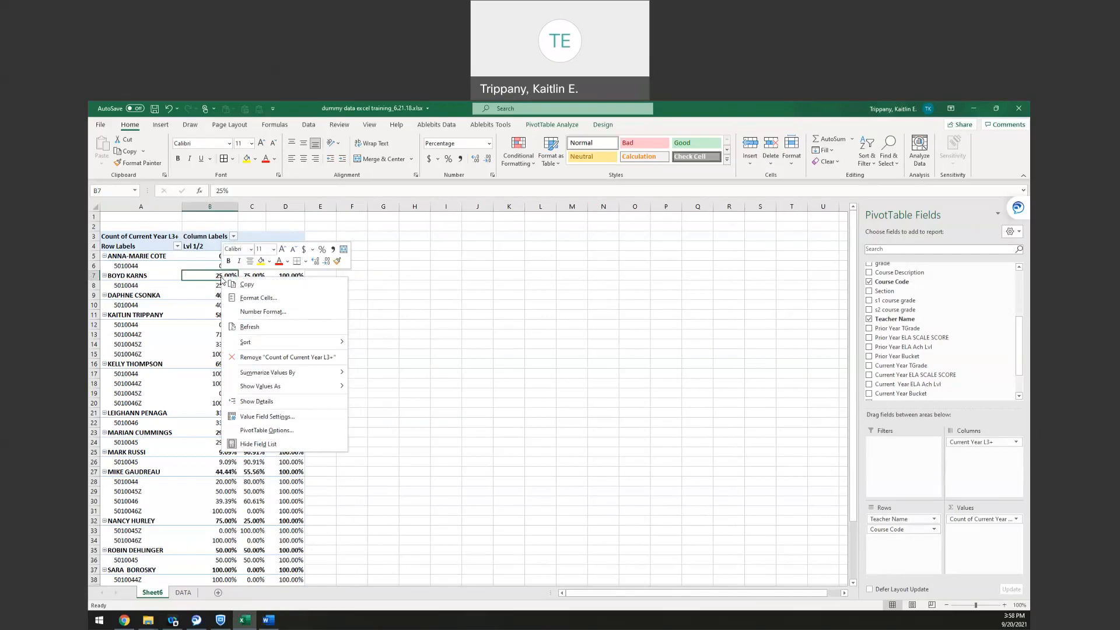
mouse_move(286, 386)
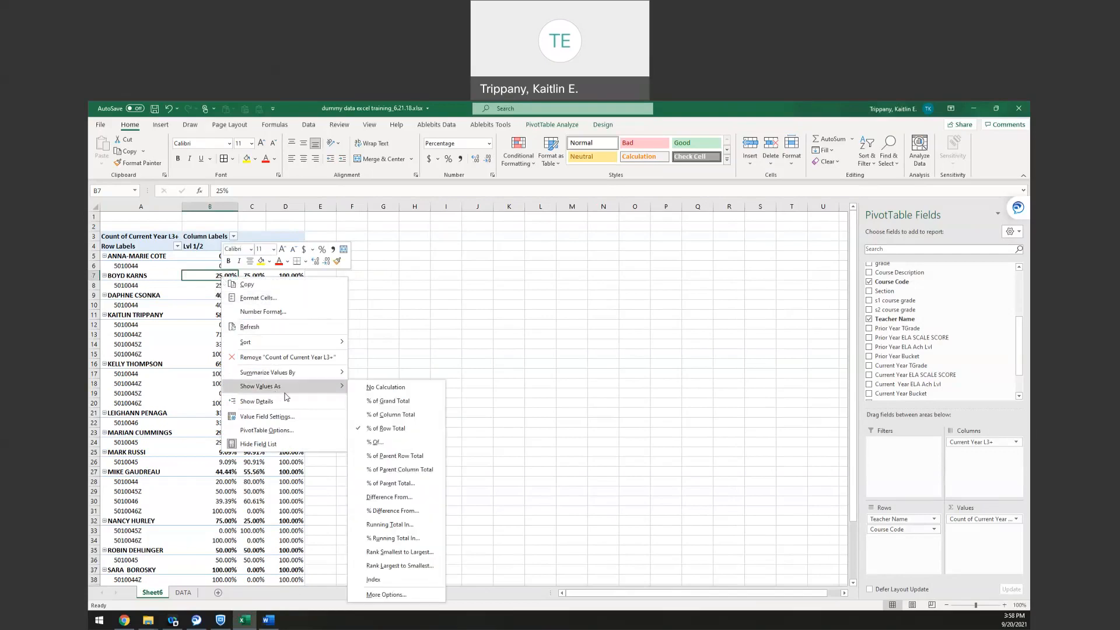
left_click(368, 389)
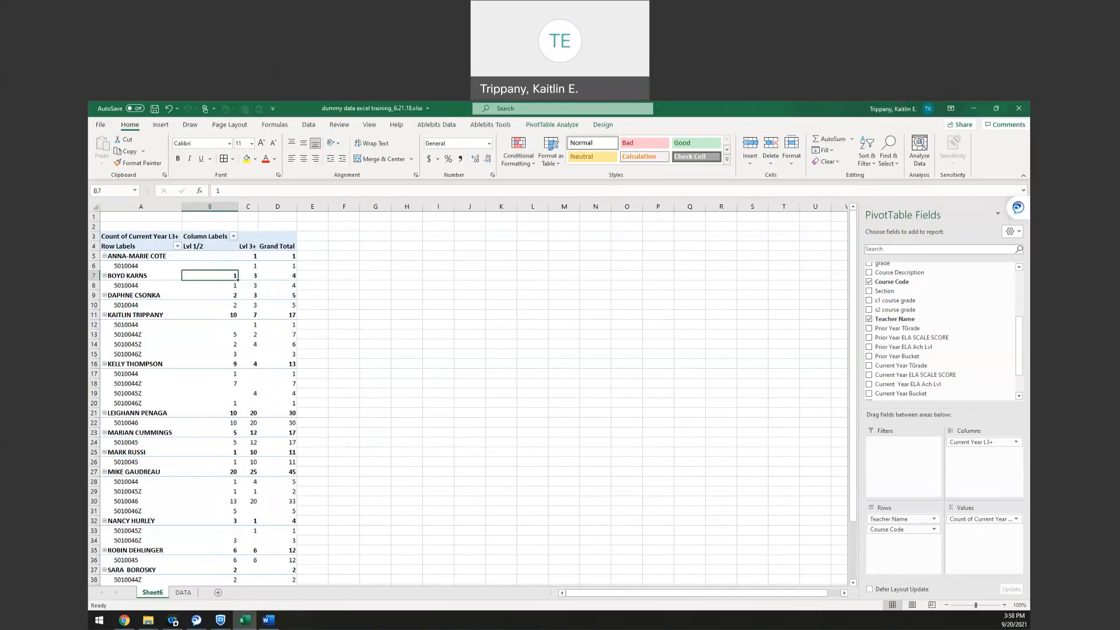
Remove Course Code from the pivot table's rows and replace Current Year L3+ with Current Year ELA Ach Lvl in the columns
key("alt+Tab")
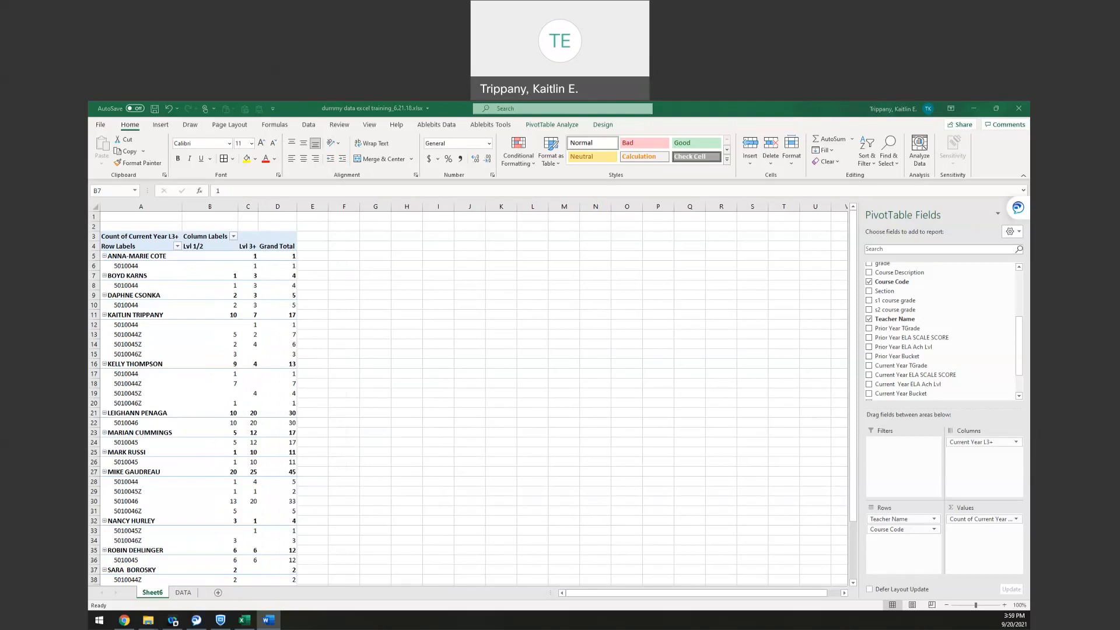
left_click(217, 376)
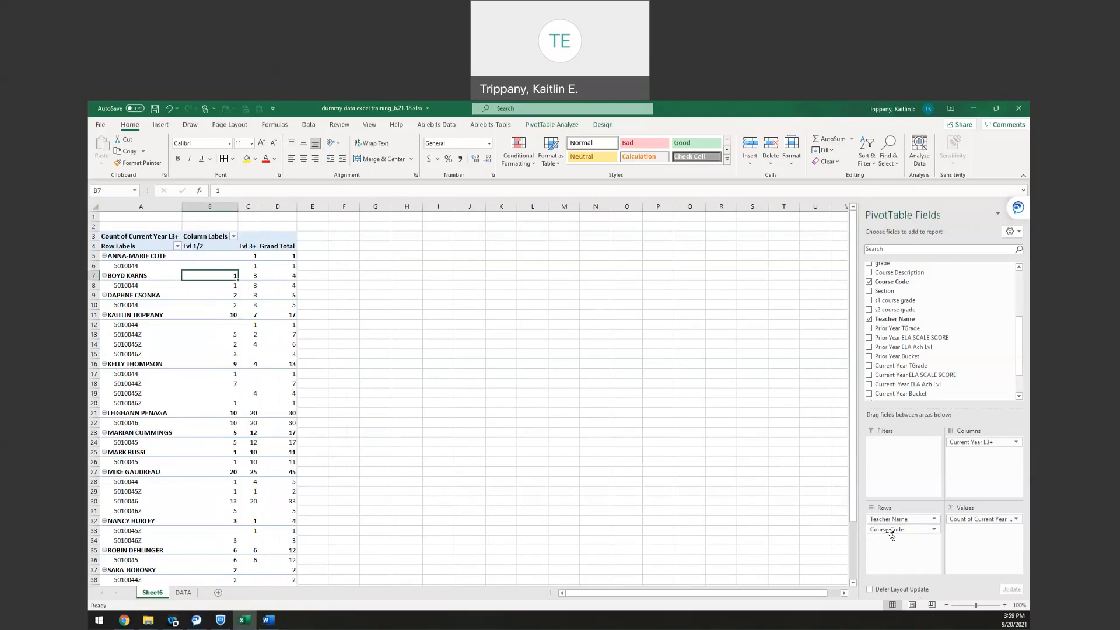
left_click_drag(891, 534, 913, 355)
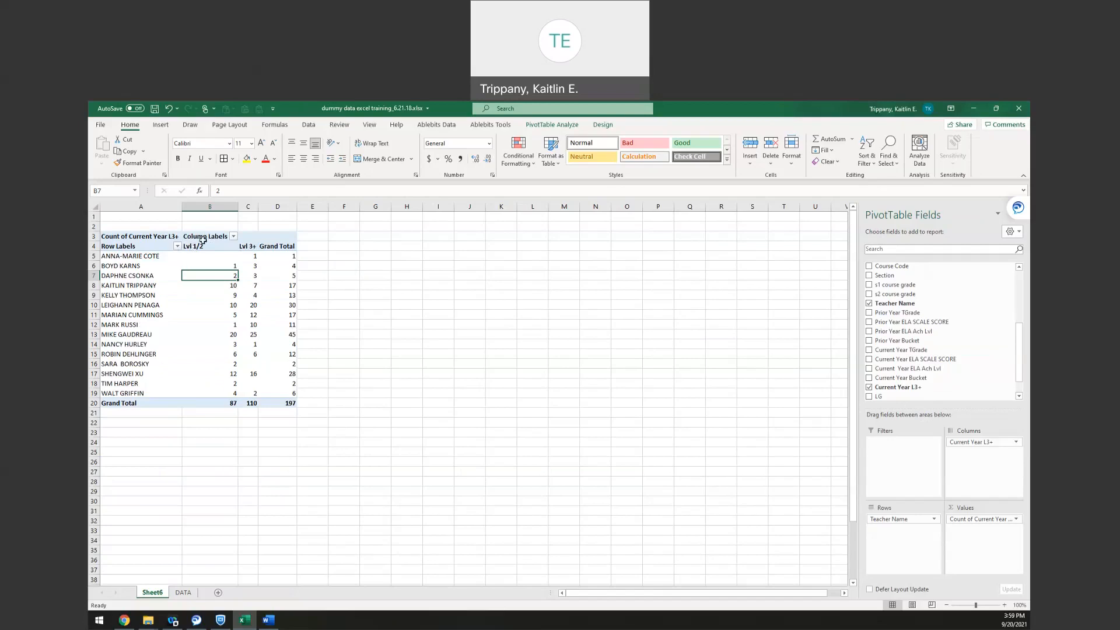
mouse_move(254, 267)
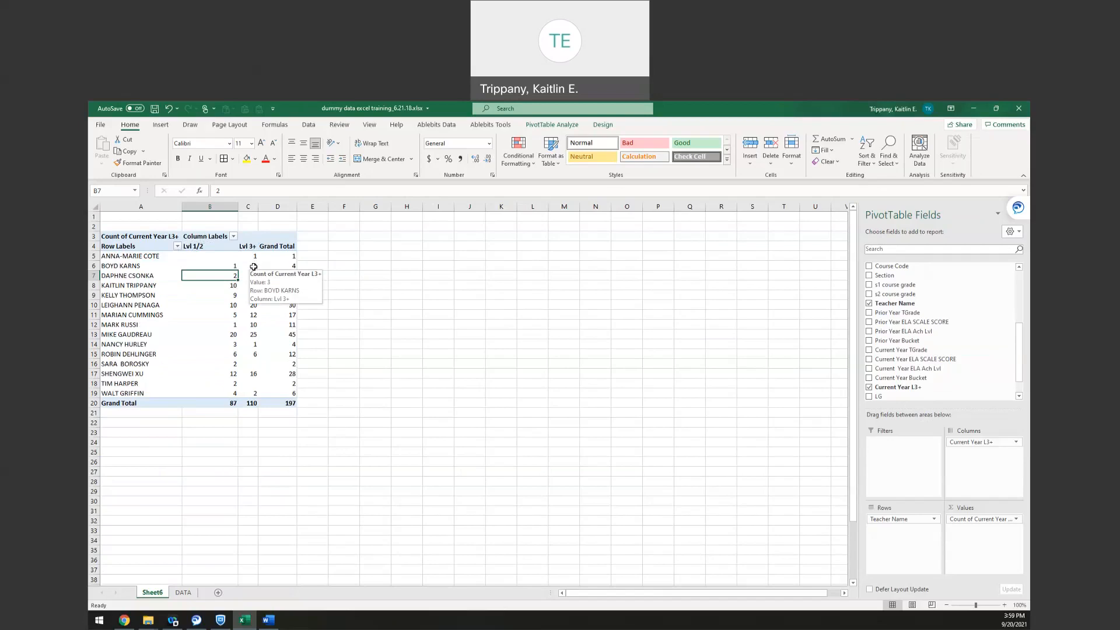
left_click_drag(992, 443, 934, 388)
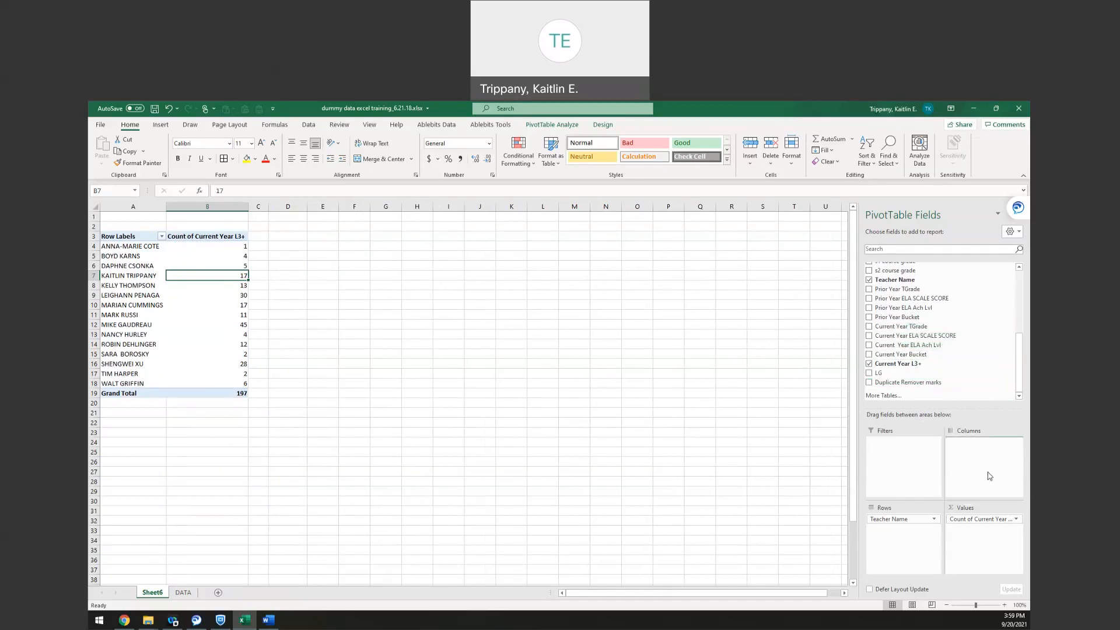
left_click_drag(990, 476, 989, 474)
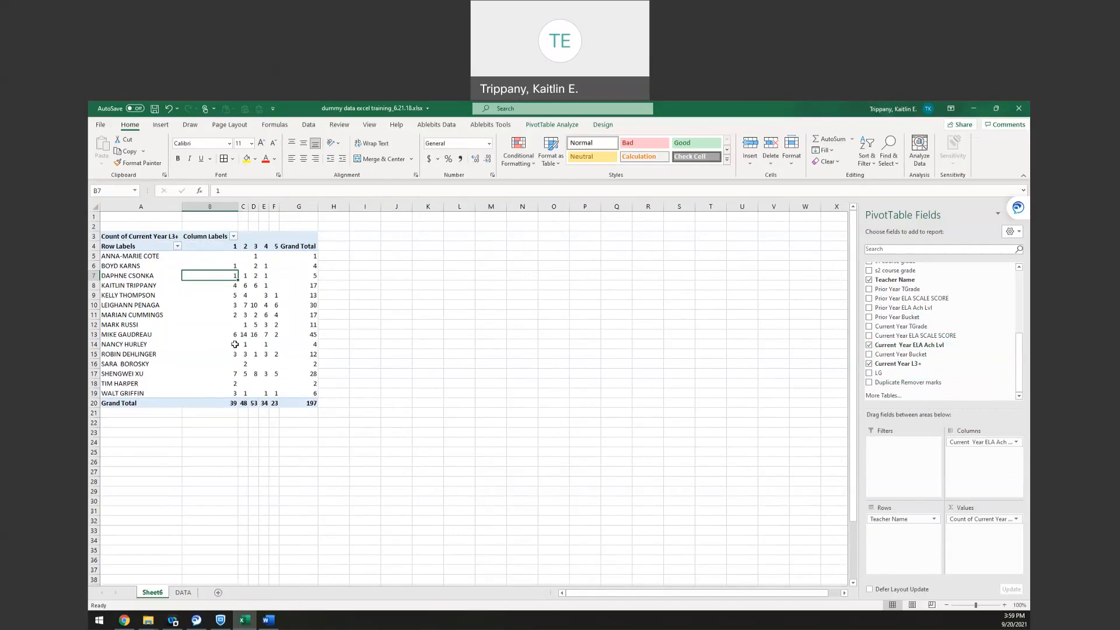
Examine the achievement level counts and Grand Total for the teacher in row 13
left_click(128, 336)
left_click_drag(120, 336, 313, 335)
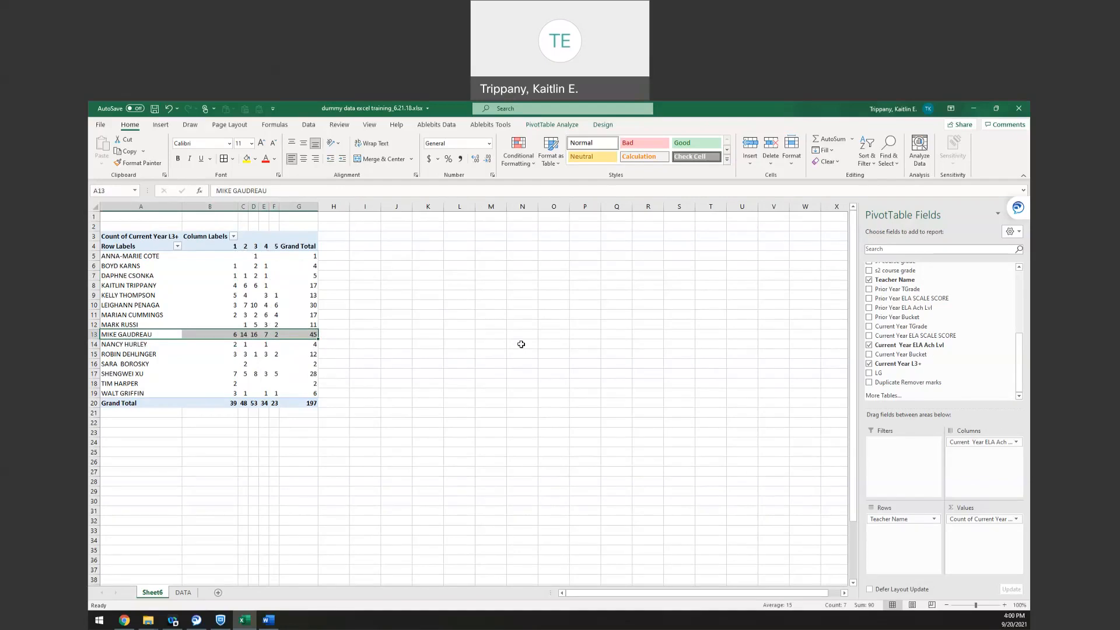
left_click(353, 364)
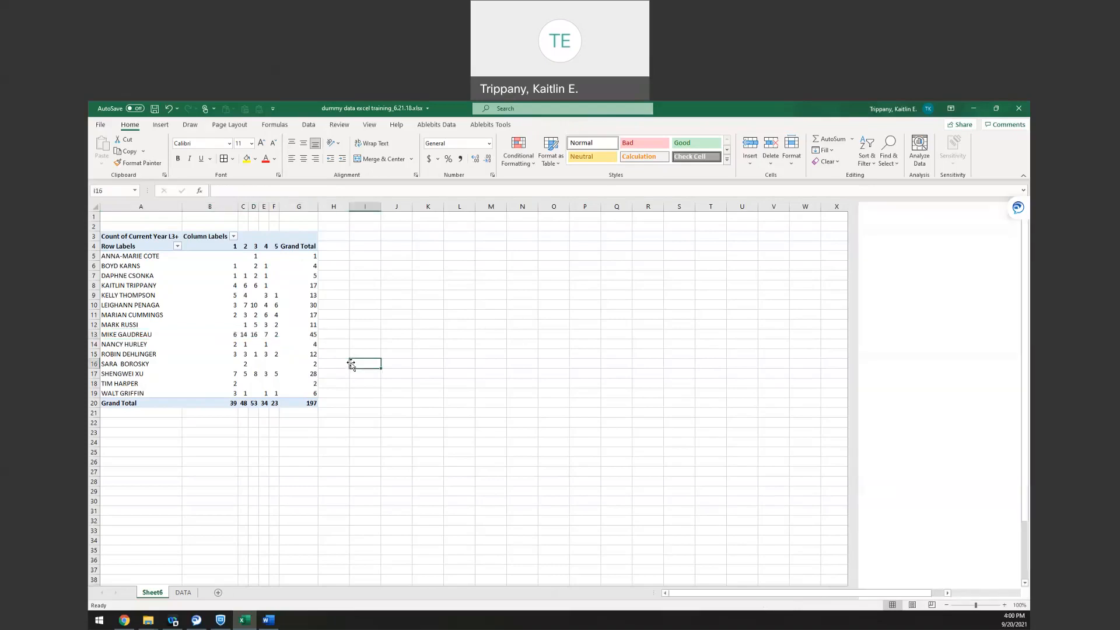
left_click(286, 343)
left_click(304, 336)
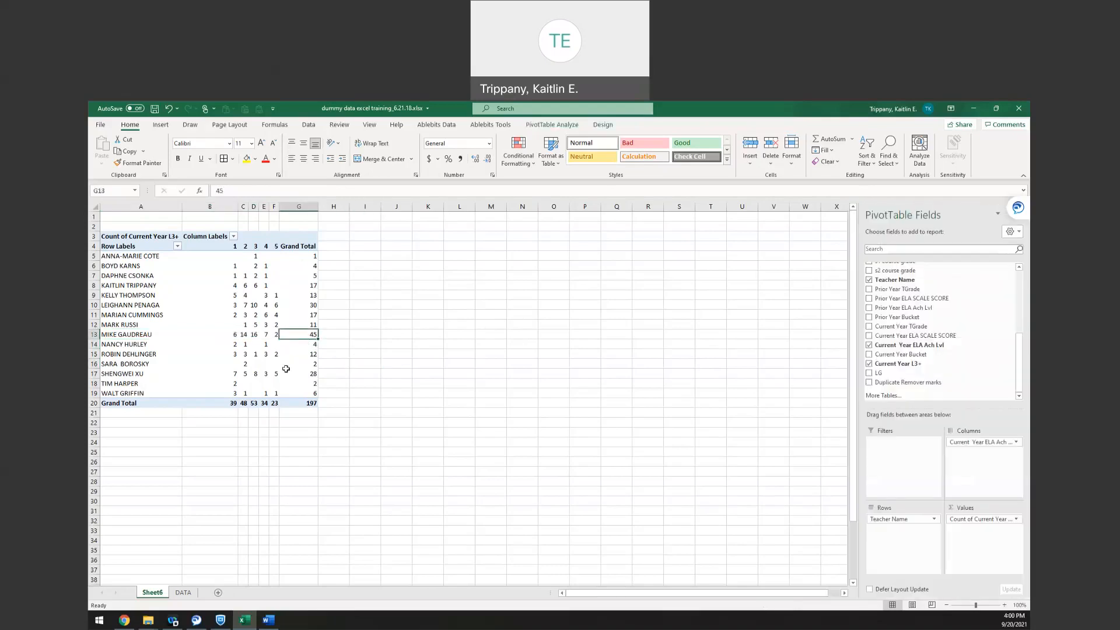
Show the achievement level counts by teacher as % of Row Total
right_click(298, 334)
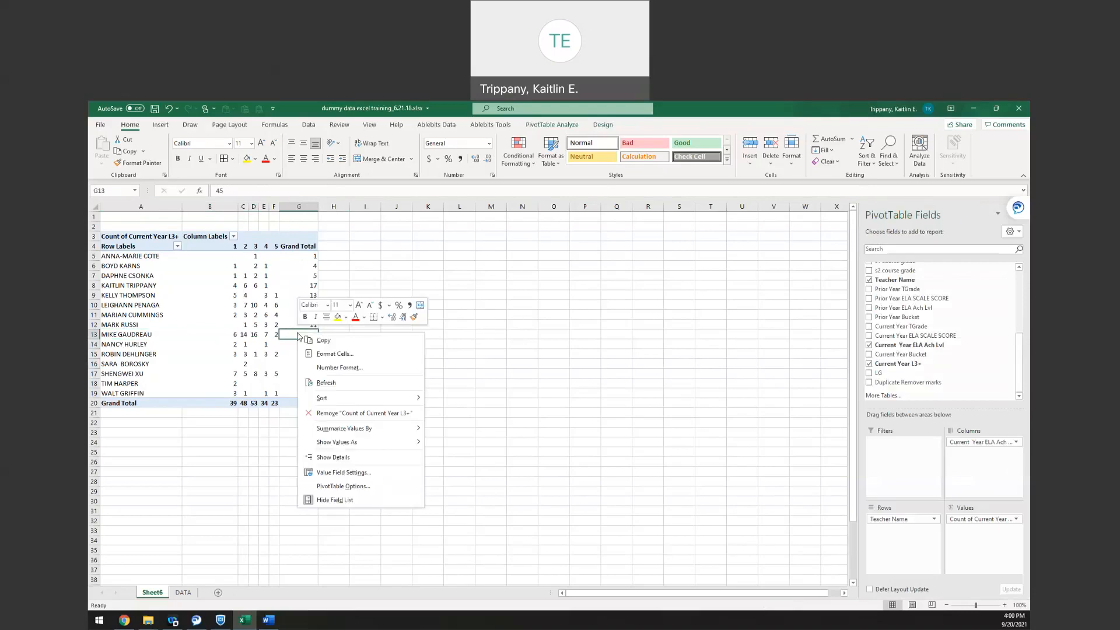
key("Escape")
left_click(264, 363)
right_click(275, 374)
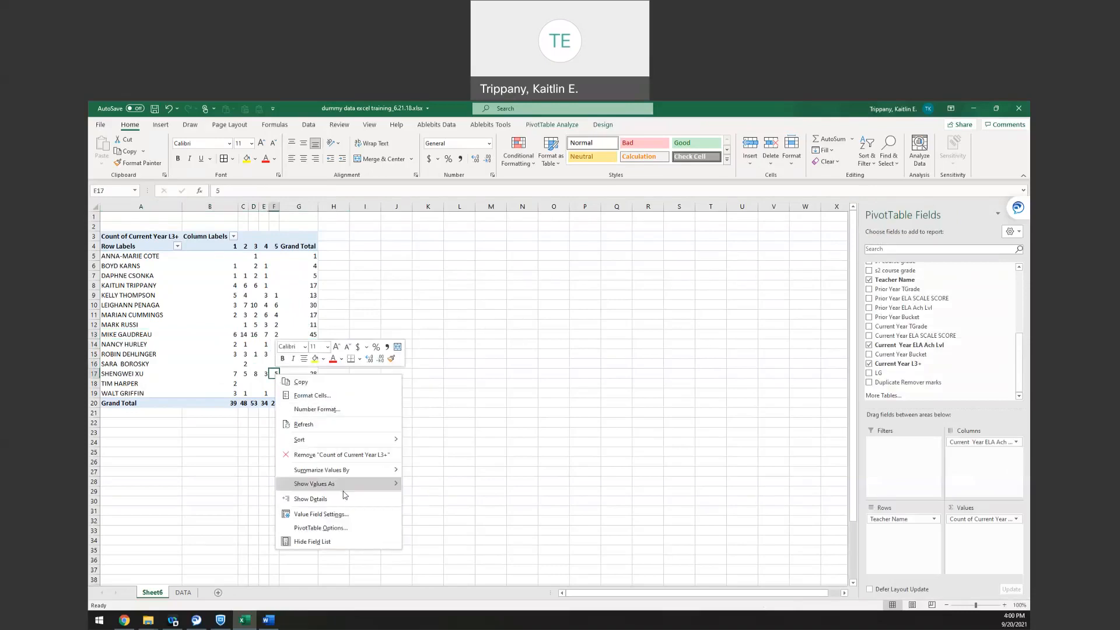
mouse_move(347, 495)
left_click(432, 435)
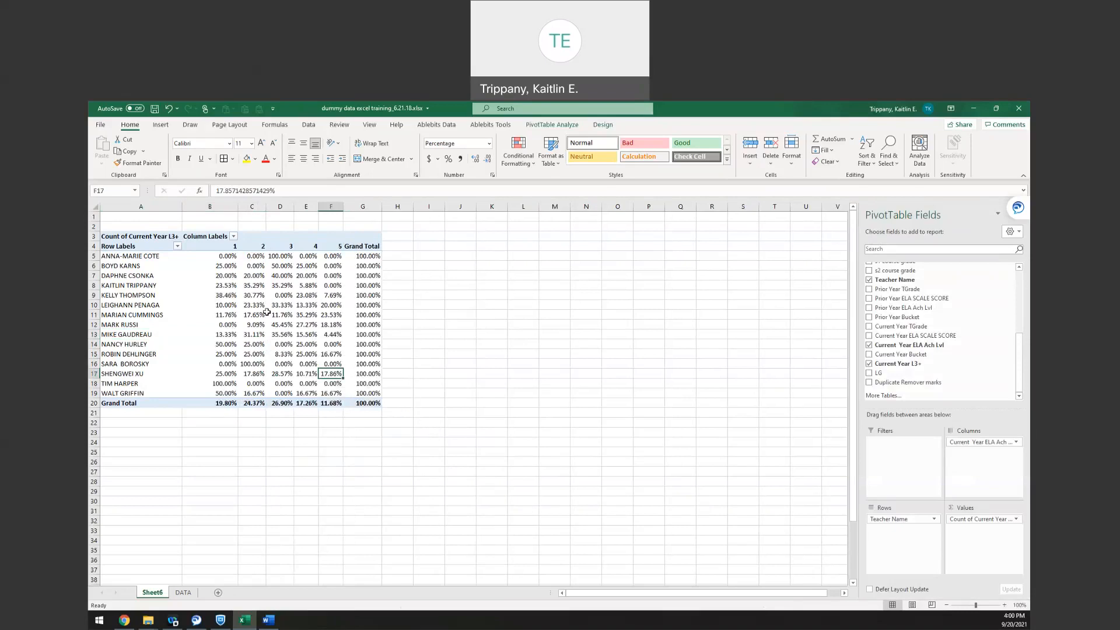
Format the pivot percentages in B5:G20 as Percentage with 0 decimal places
left_click_drag(226, 256, 367, 395)
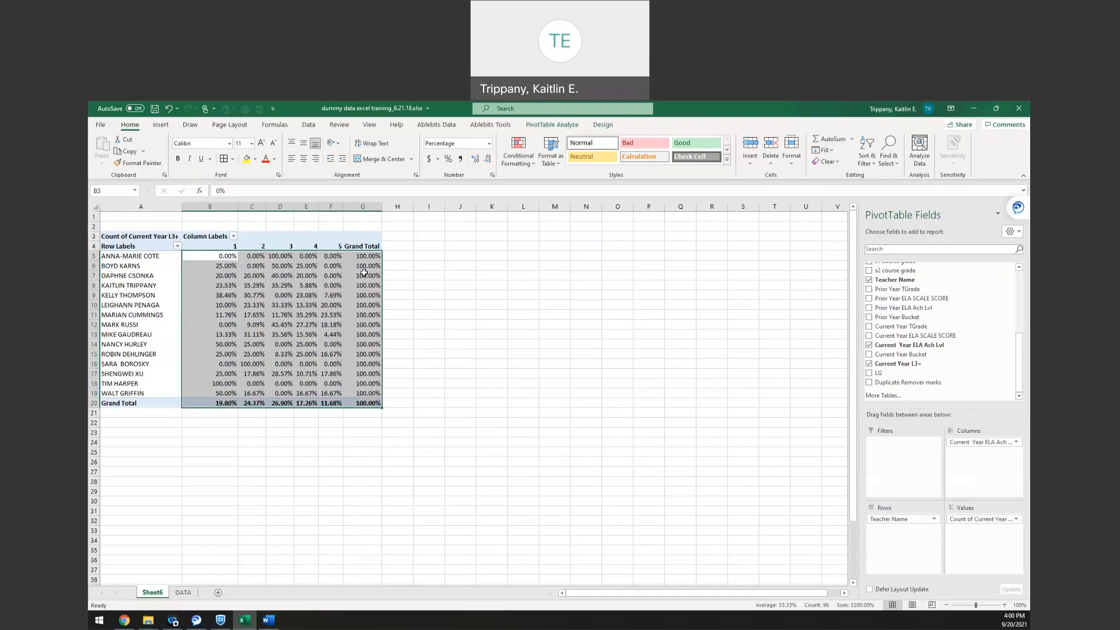
right_click(293, 292)
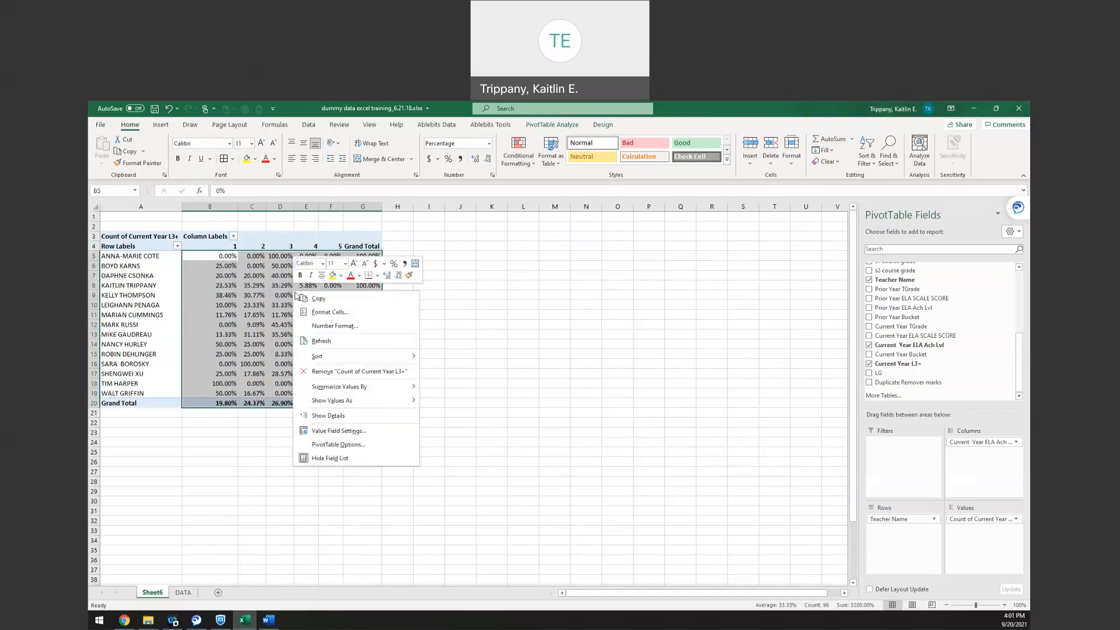
left_click(322, 311)
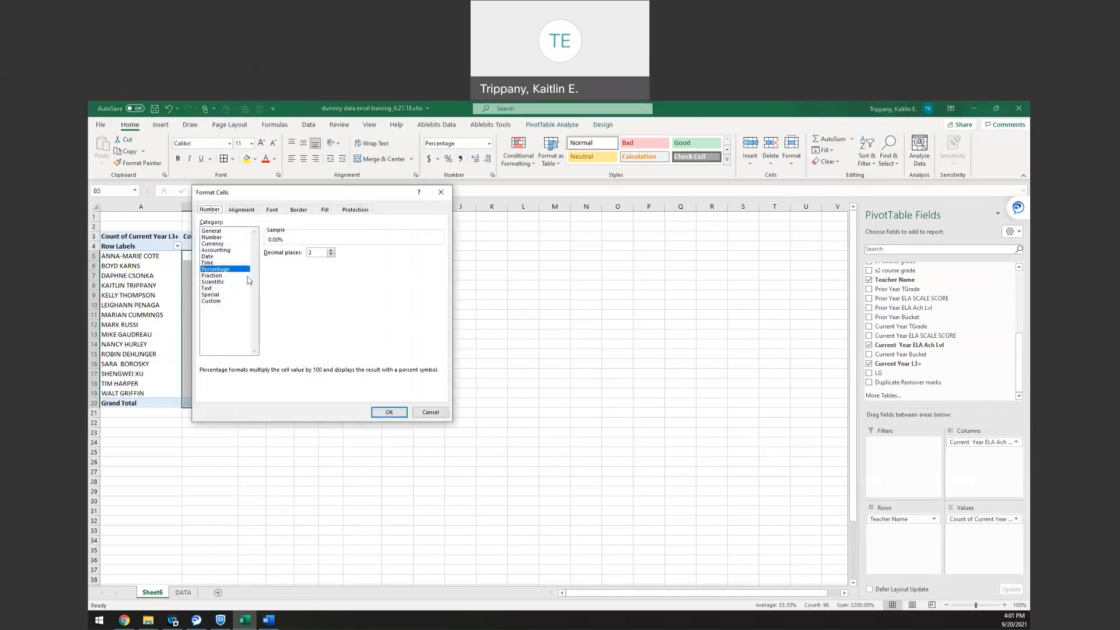
left_click(331, 255)
left_click(331, 255)
left_click(389, 412)
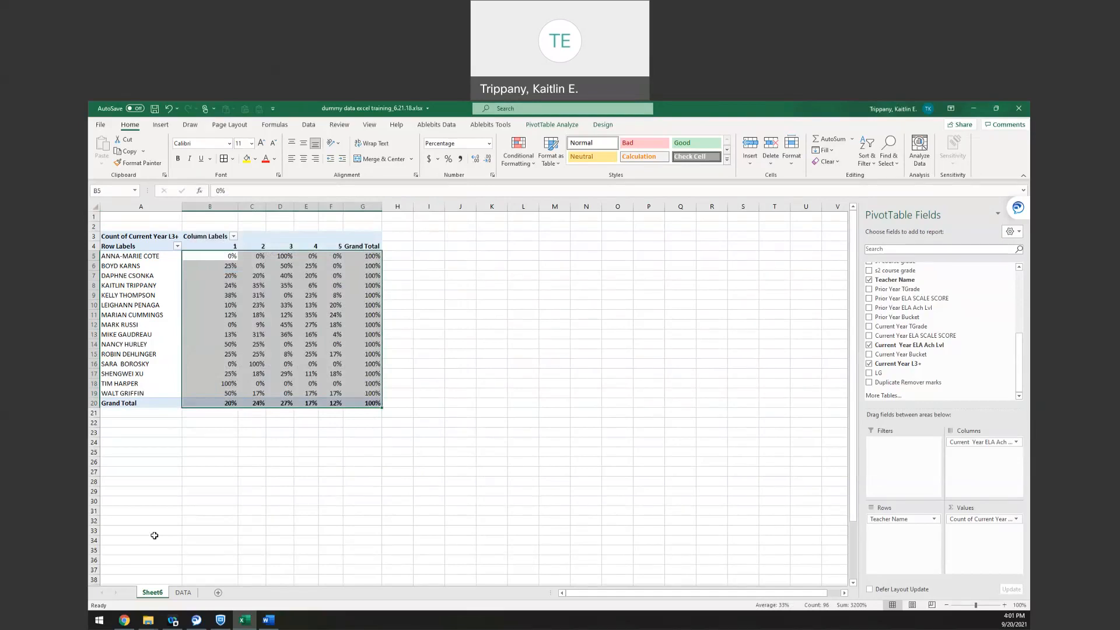
left_click(347, 444)
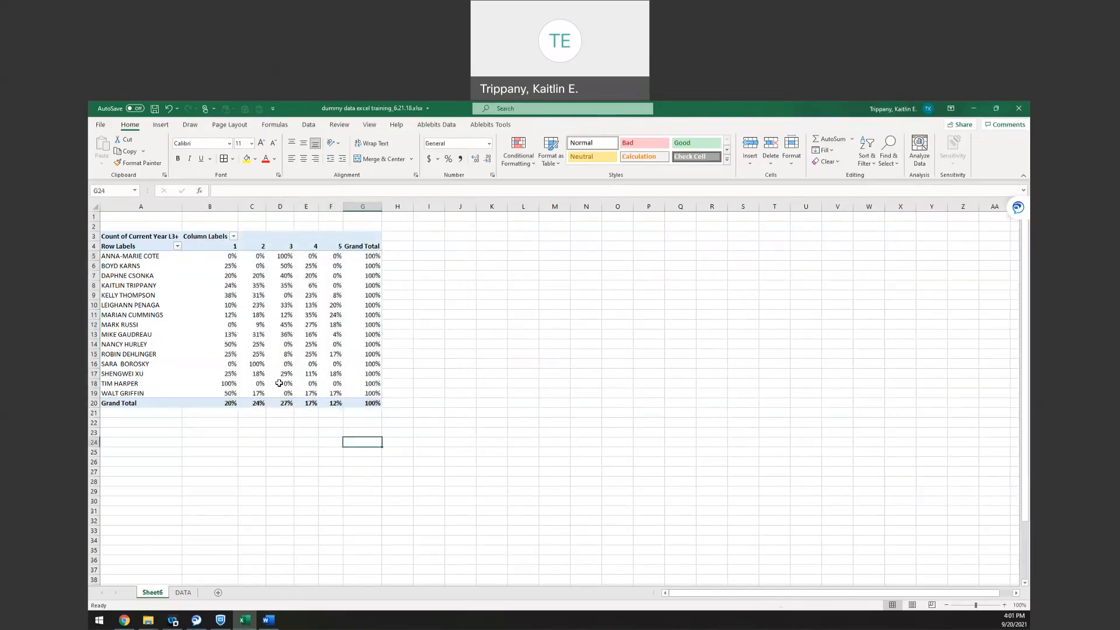
Set the achievement level values back to counts by choosing No Calculation
mouse_move(280, 384)
right_click(258, 324)
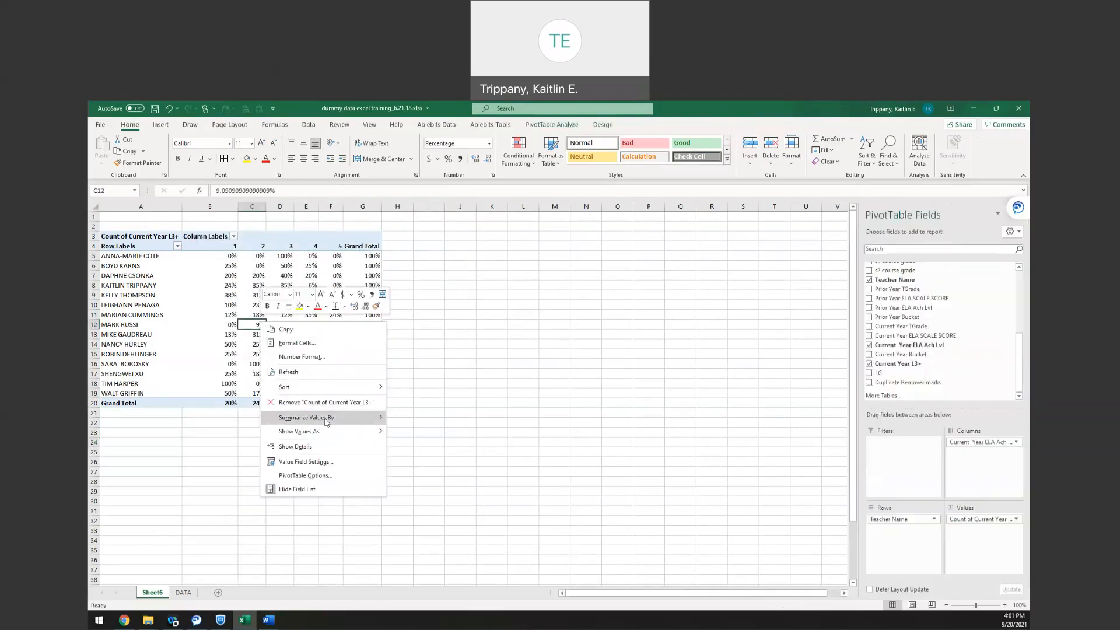
mouse_move(335, 432)
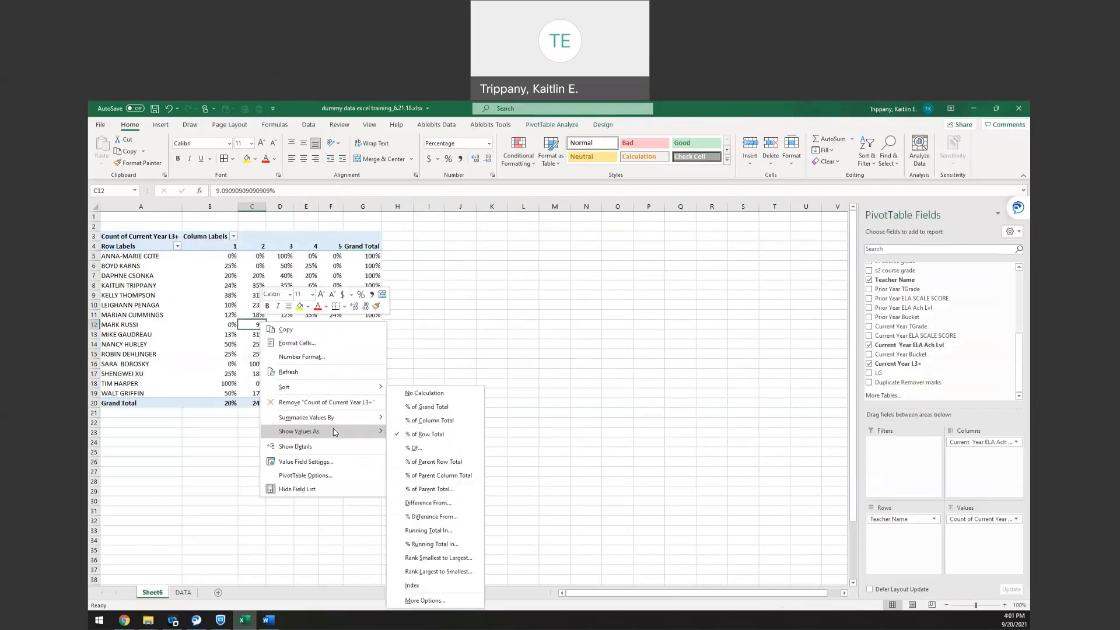
left_click(424, 393)
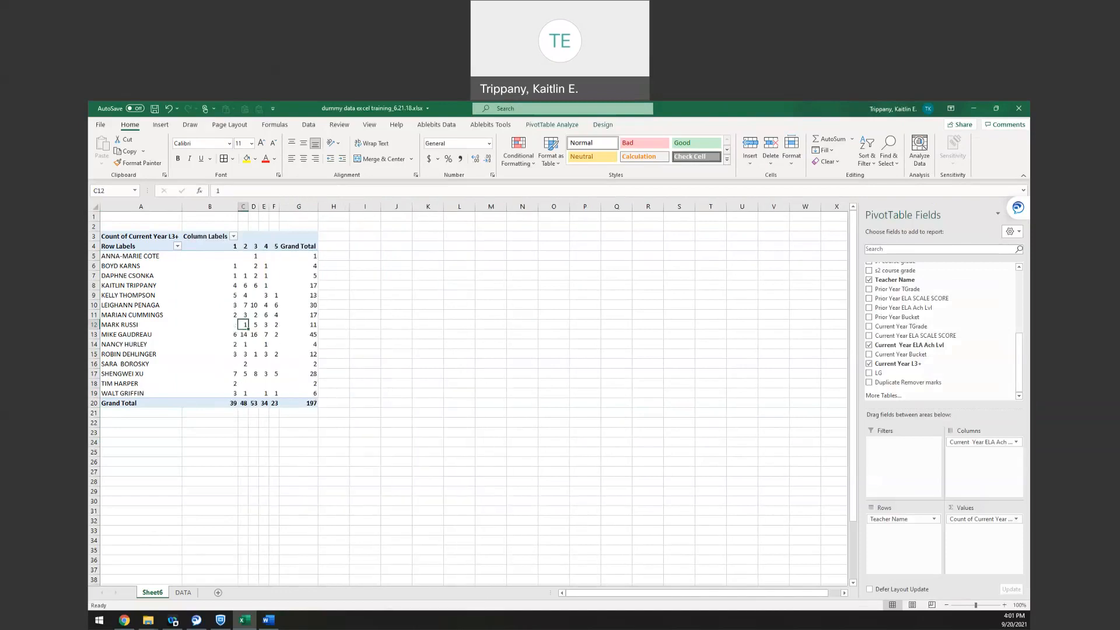
Replace the pivot table's column and value fields with LG, showing Count of LG by teacher
key("alt+Tab")
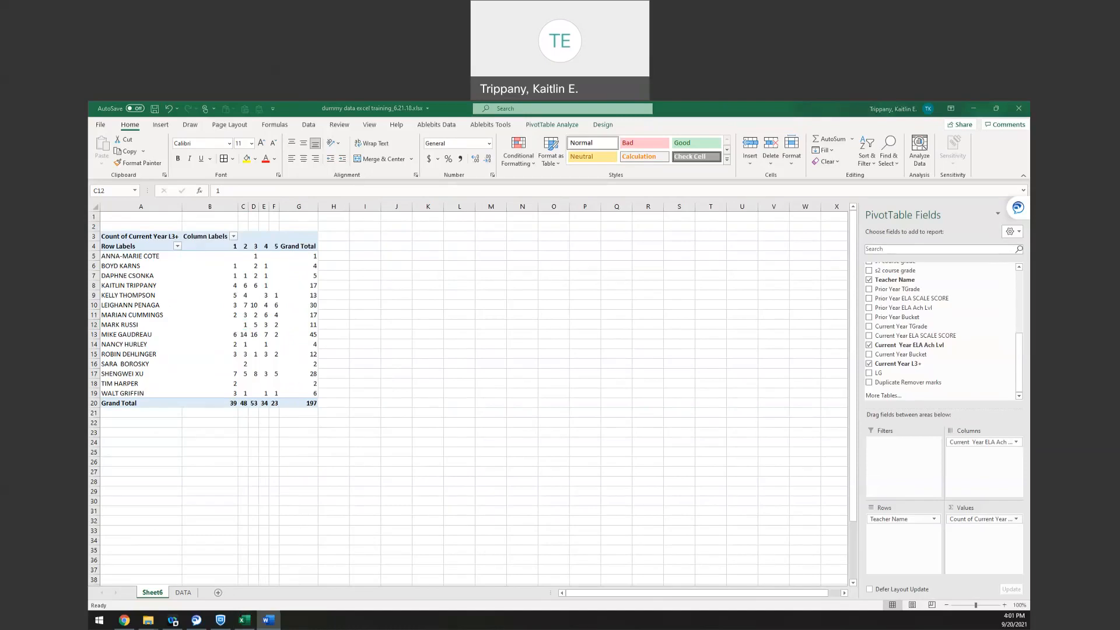
left_click_drag(978, 441, 948, 352)
left_click_drag(978, 520, 957, 450)
left_click_drag(897, 373, 963, 548)
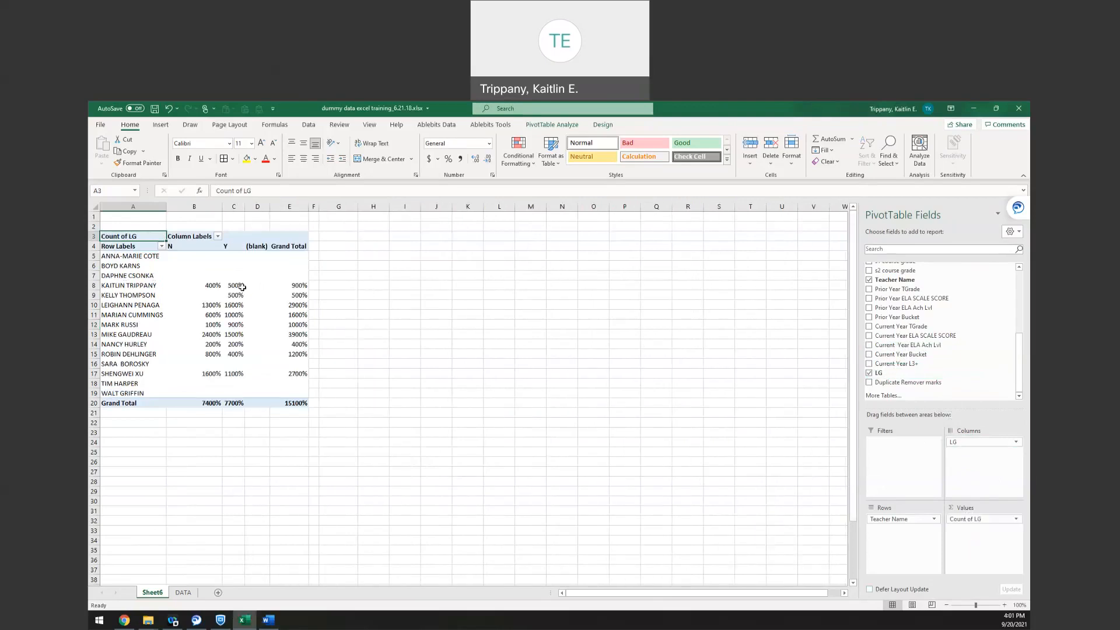
Set the number format of the LG pivot values in B5:E20 to General
left_click(211, 284)
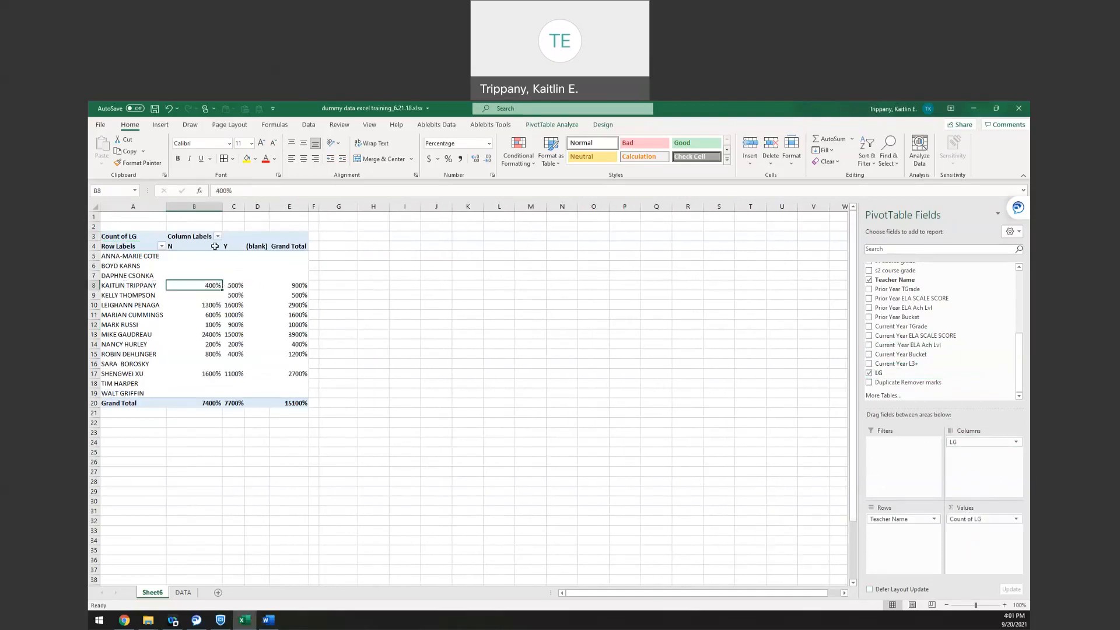
left_click_drag(207, 254, 289, 403)
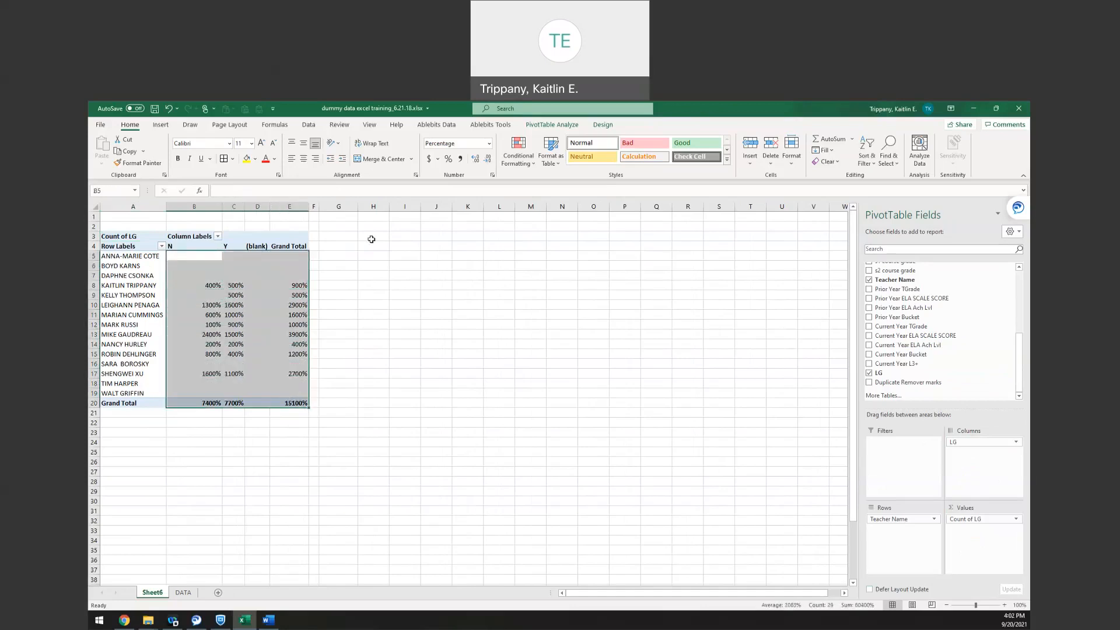
left_click(488, 149)
left_click(480, 161)
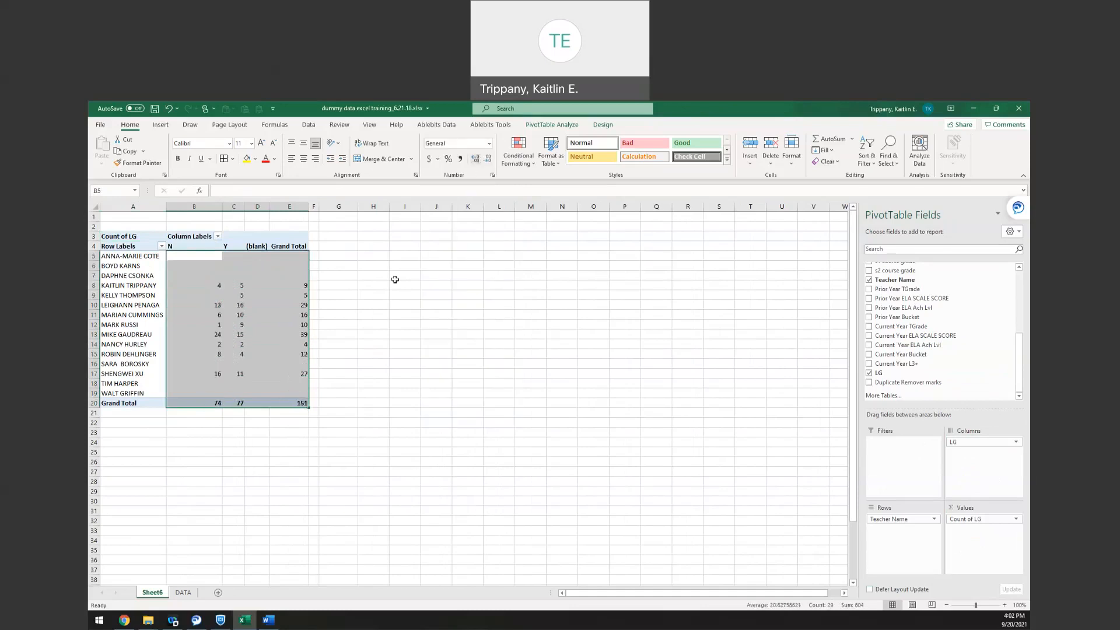
left_click(351, 351)
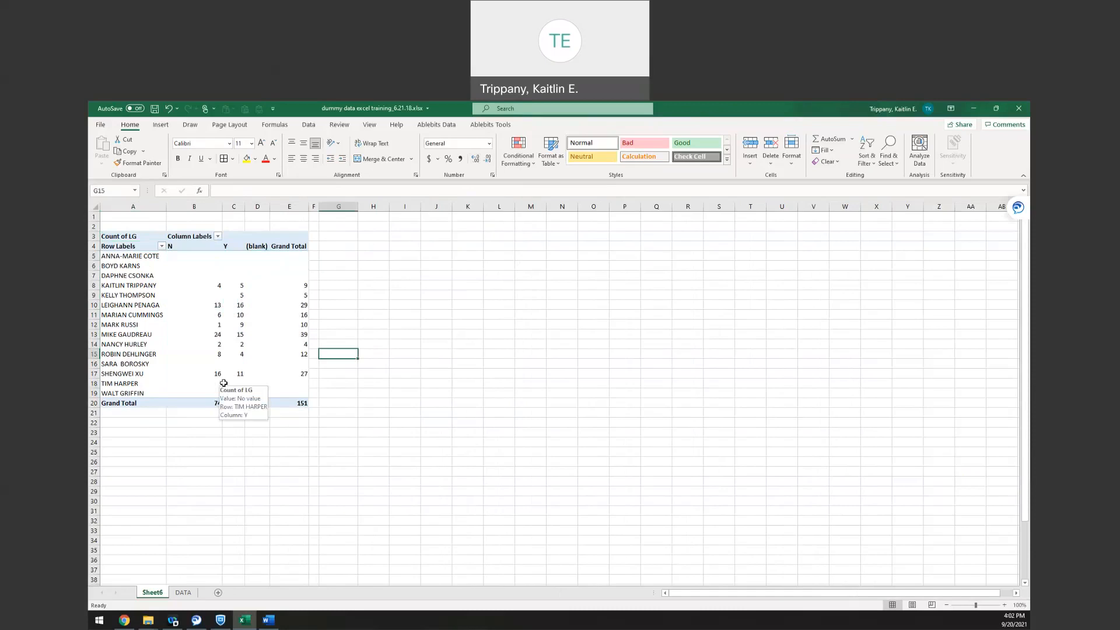
Filter the LG column labels to exclude (blank), keeping only N and Y
left_click(233, 247)
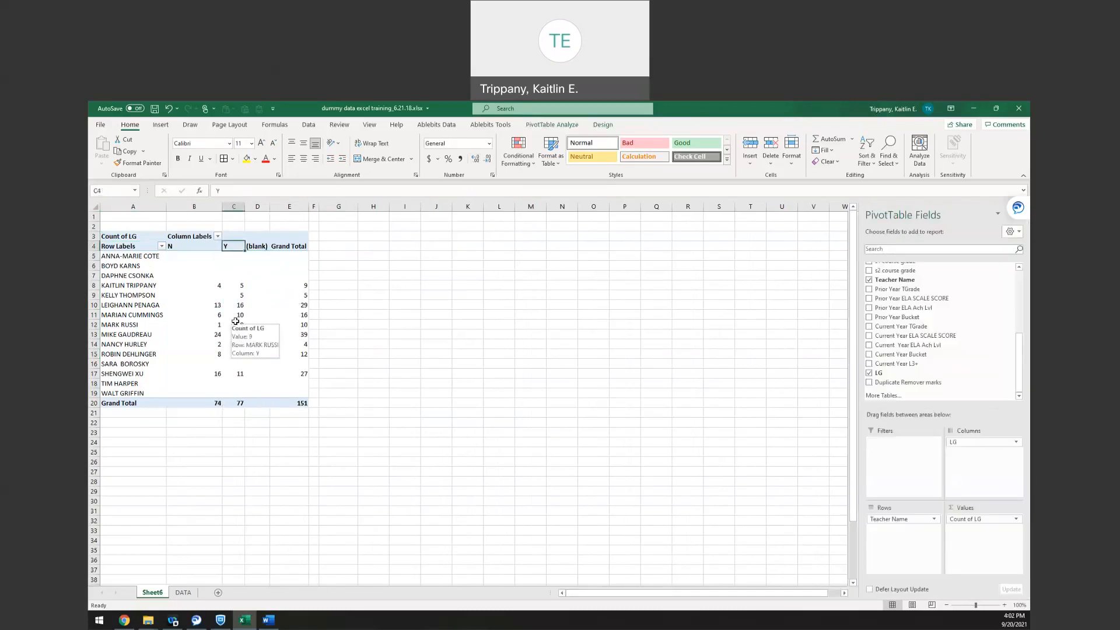
left_click(196, 248)
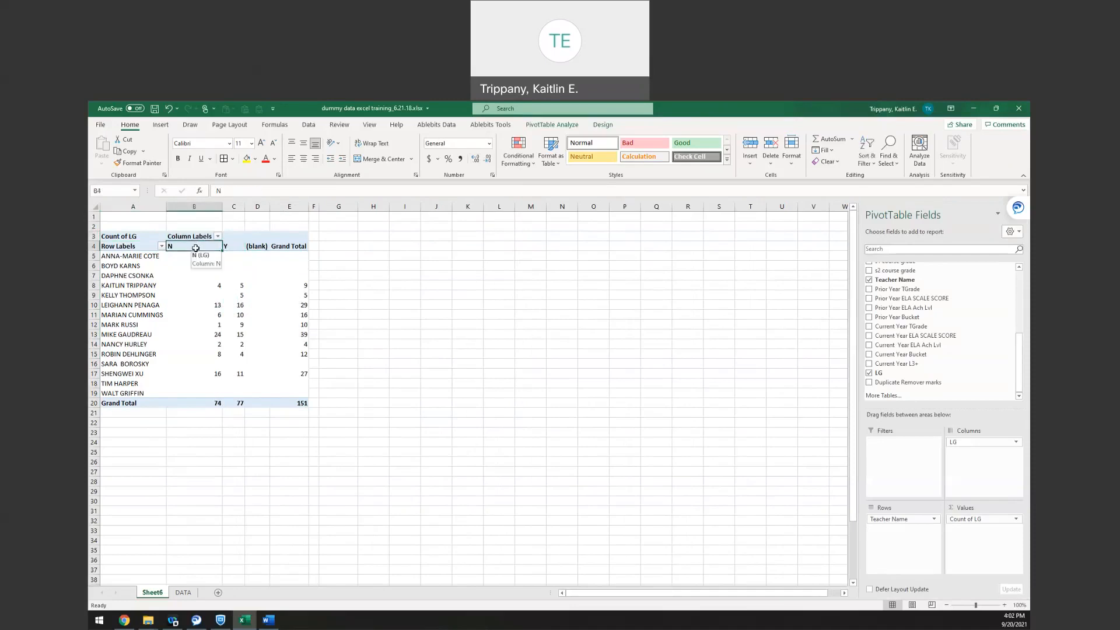
left_click_drag(257, 246, 290, 403)
left_click_drag(266, 410, 266, 410)
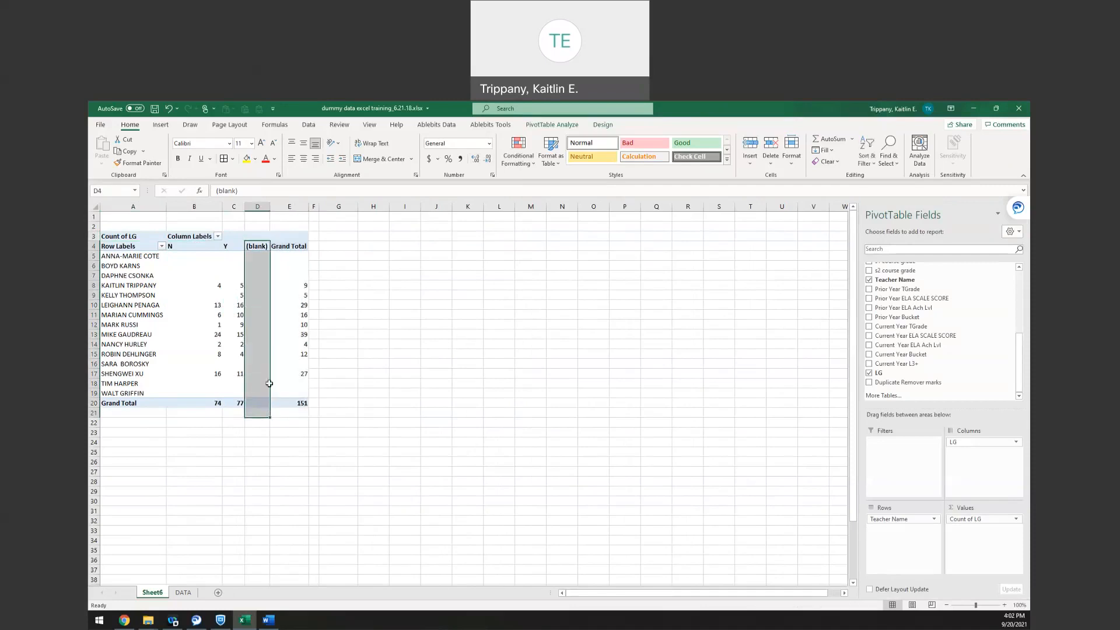
left_click(372, 287)
left_click(191, 239)
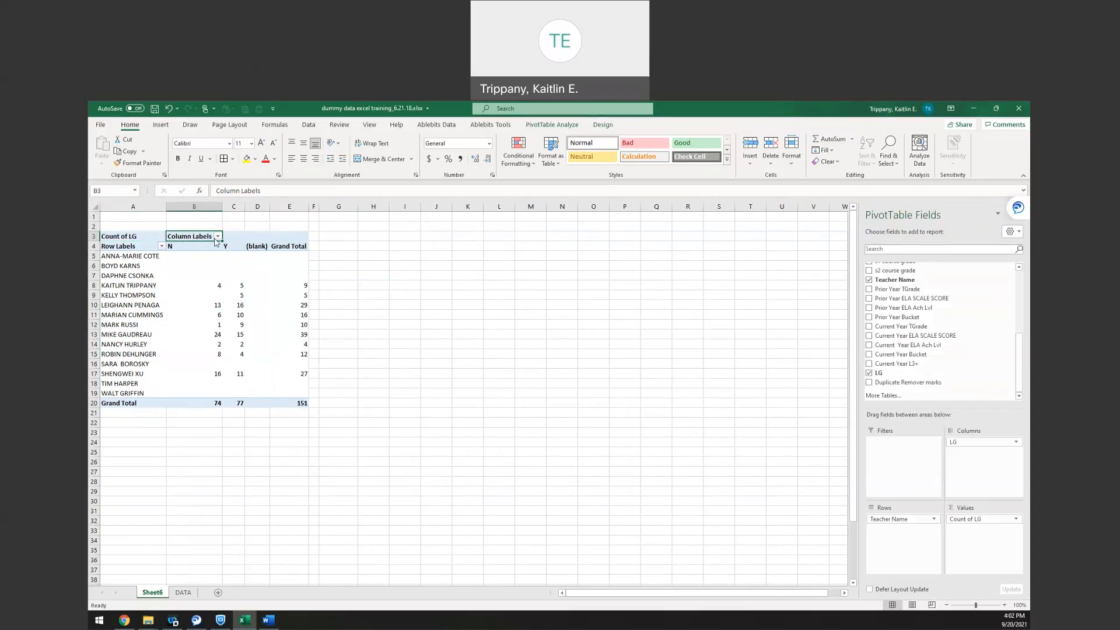
left_click(219, 237)
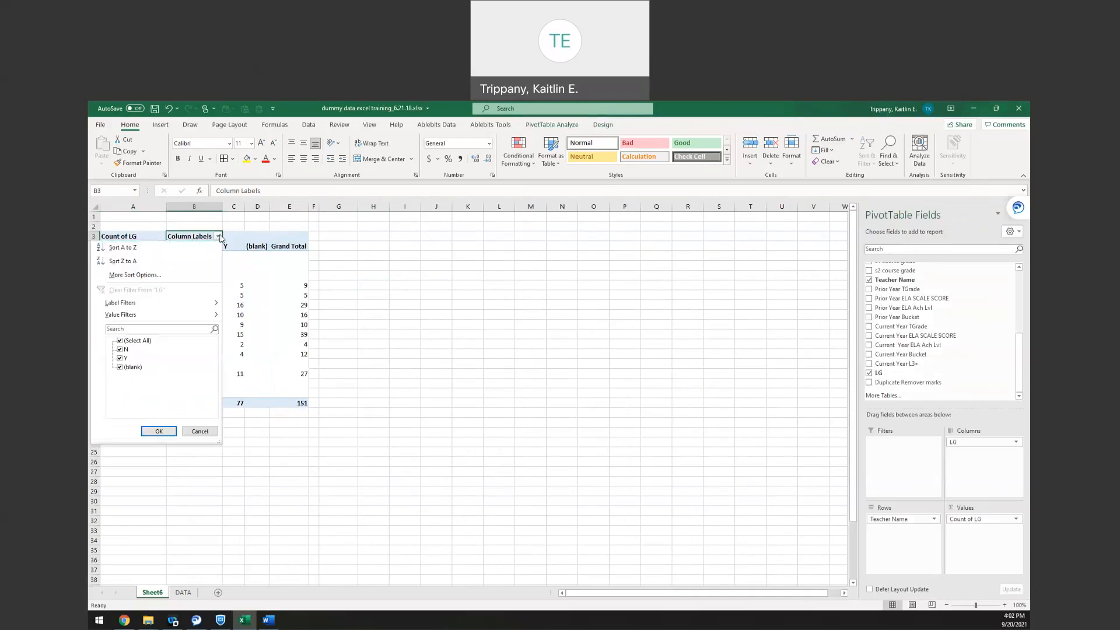
left_click(119, 368)
left_click(158, 432)
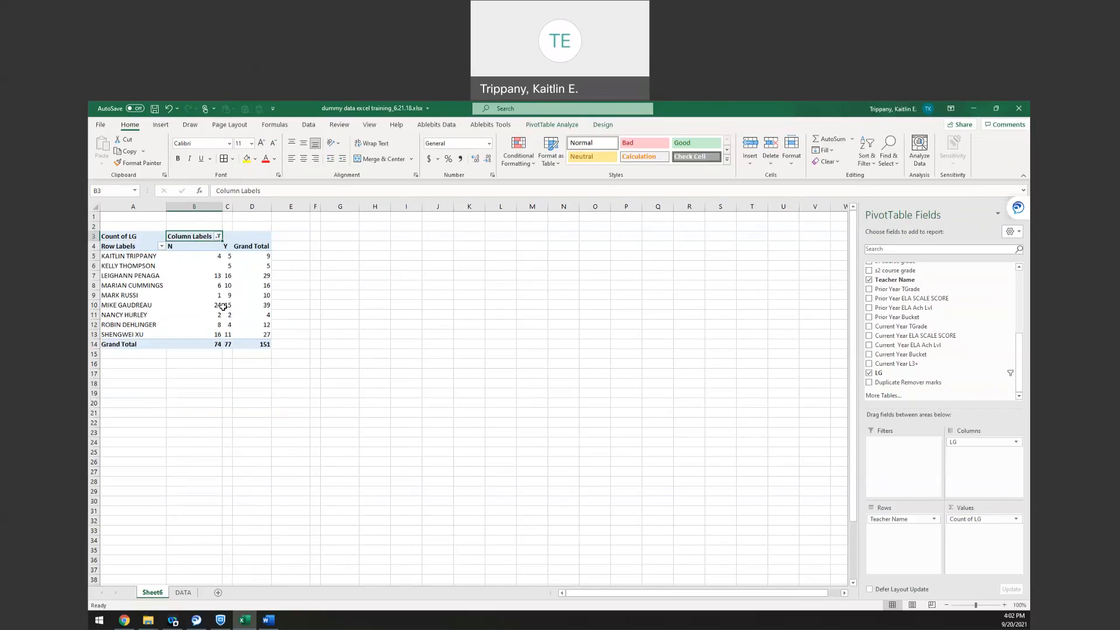
Show the Count of LG values by teacher as % of Row Total
left_click(228, 276)
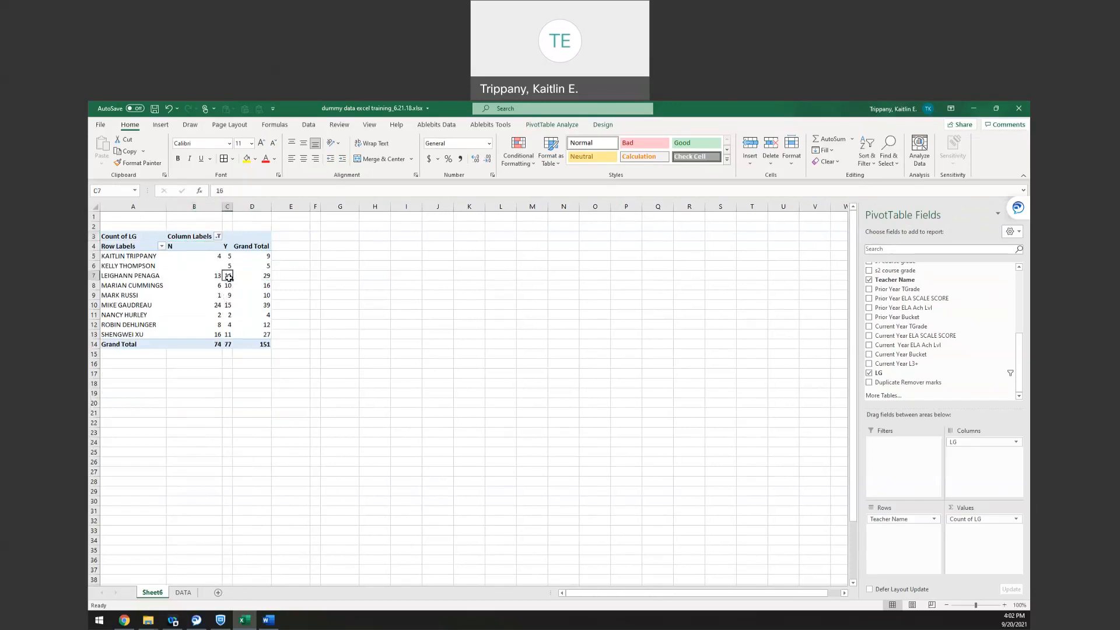
right_click(230, 278)
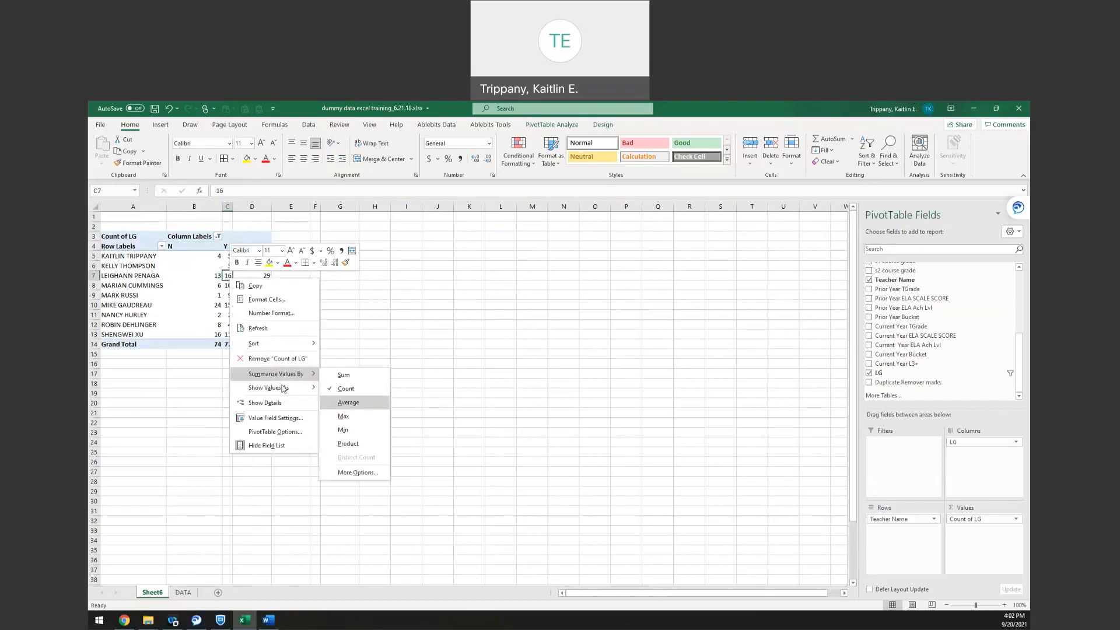
mouse_move(286, 390)
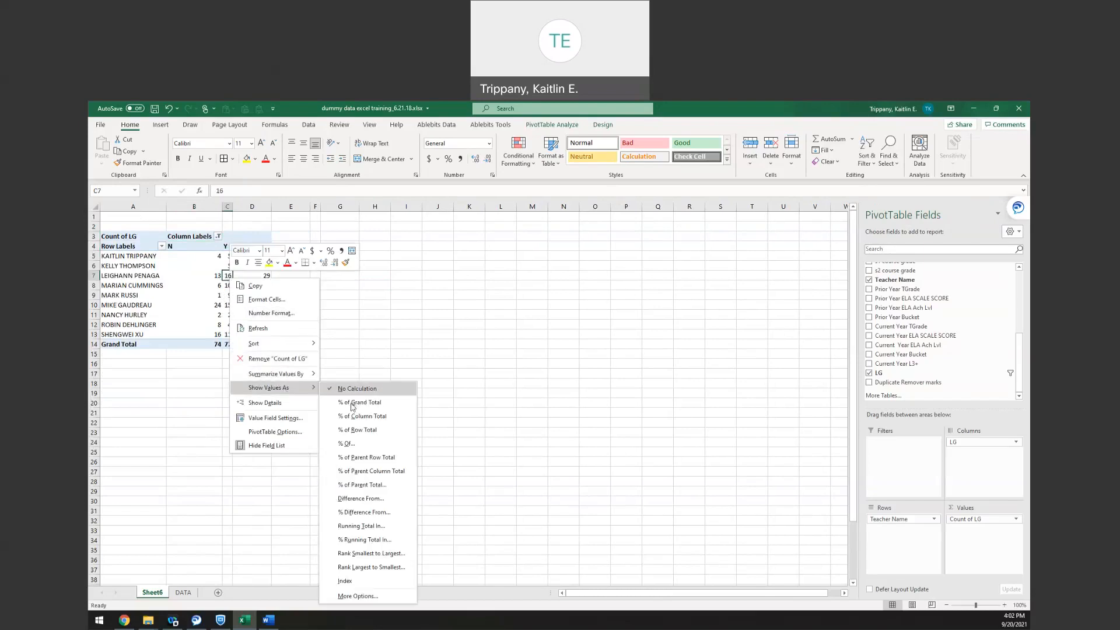
left_click(357, 432)
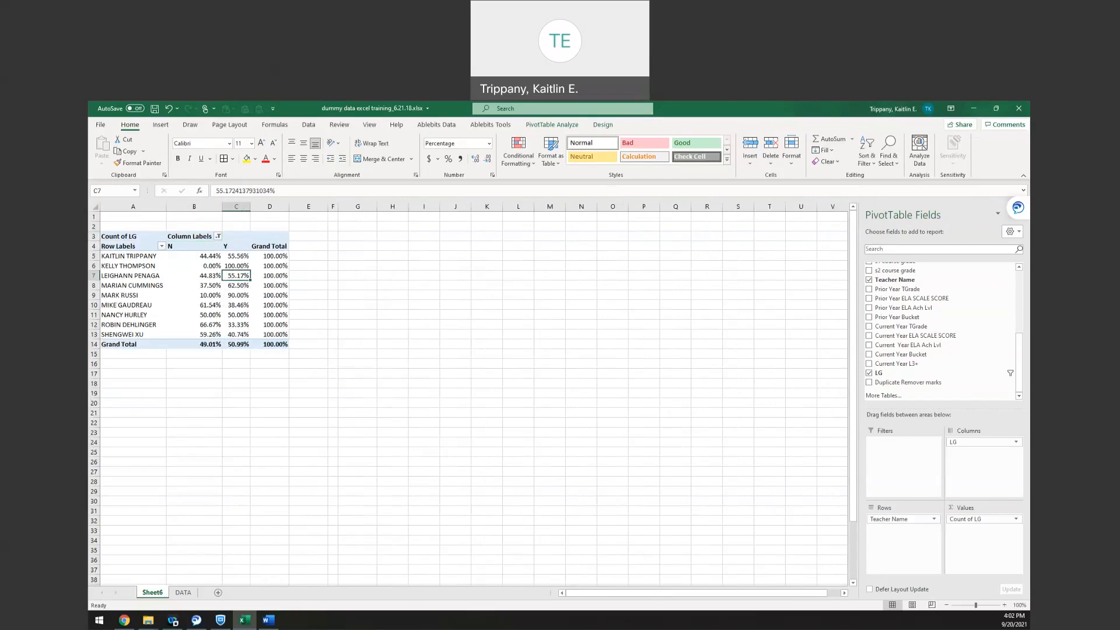
key("alt+Tab")
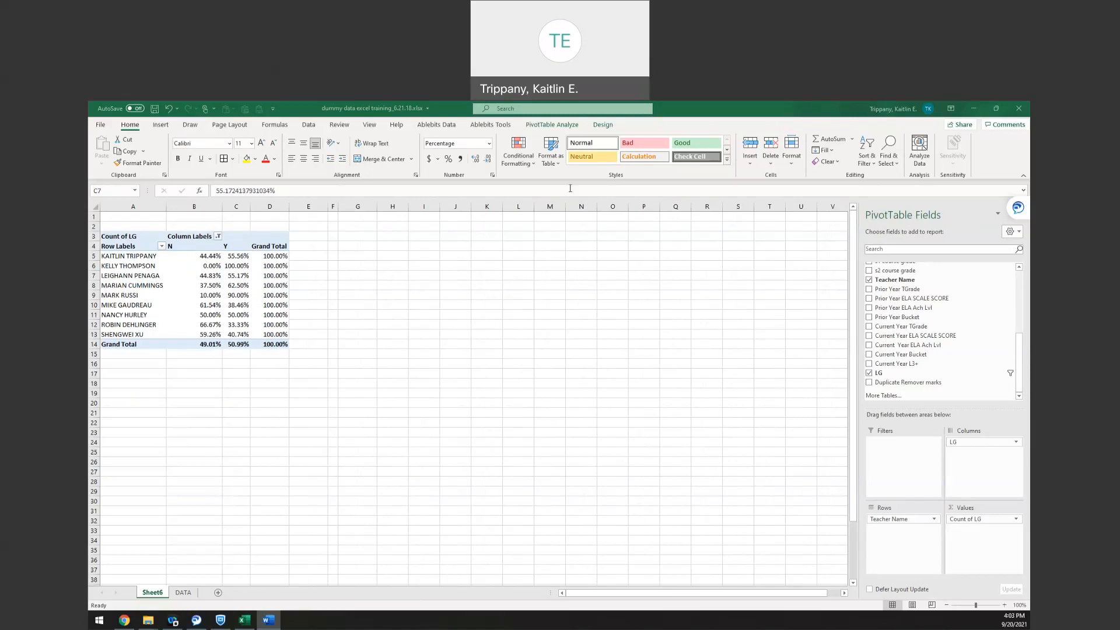
Replace Teacher Name with Course Description as the pivot table's row field
left_click_drag(903, 520, 915, 352)
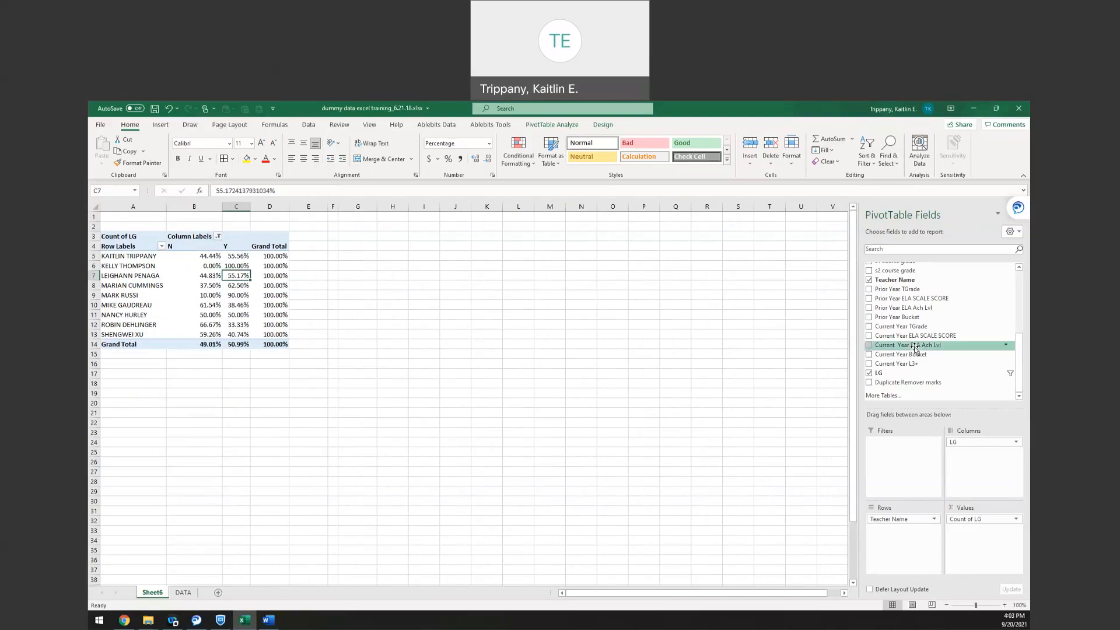
left_click_drag(901, 520, 917, 354)
scroll(914, 361, "up", 2)
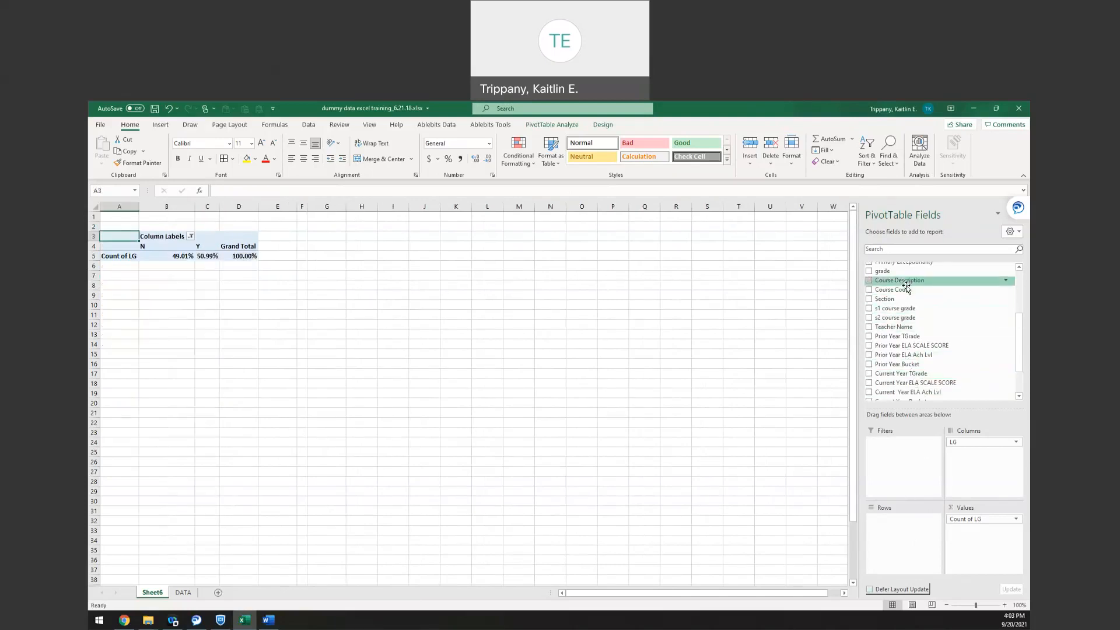
left_click_drag(907, 288, 899, 547)
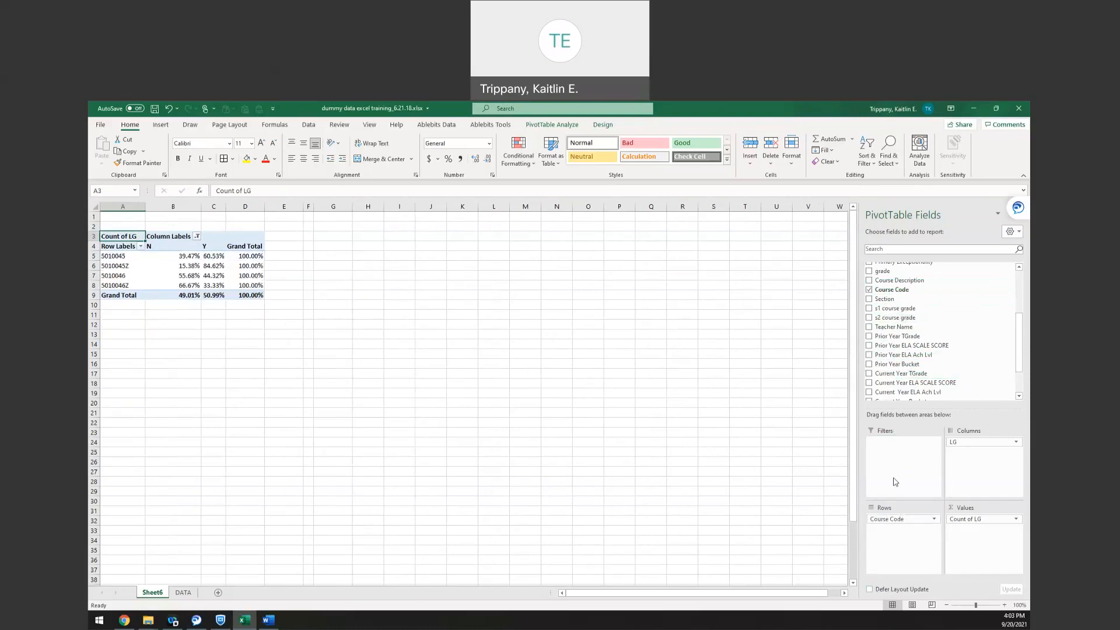
left_click_drag(886, 519, 902, 540)
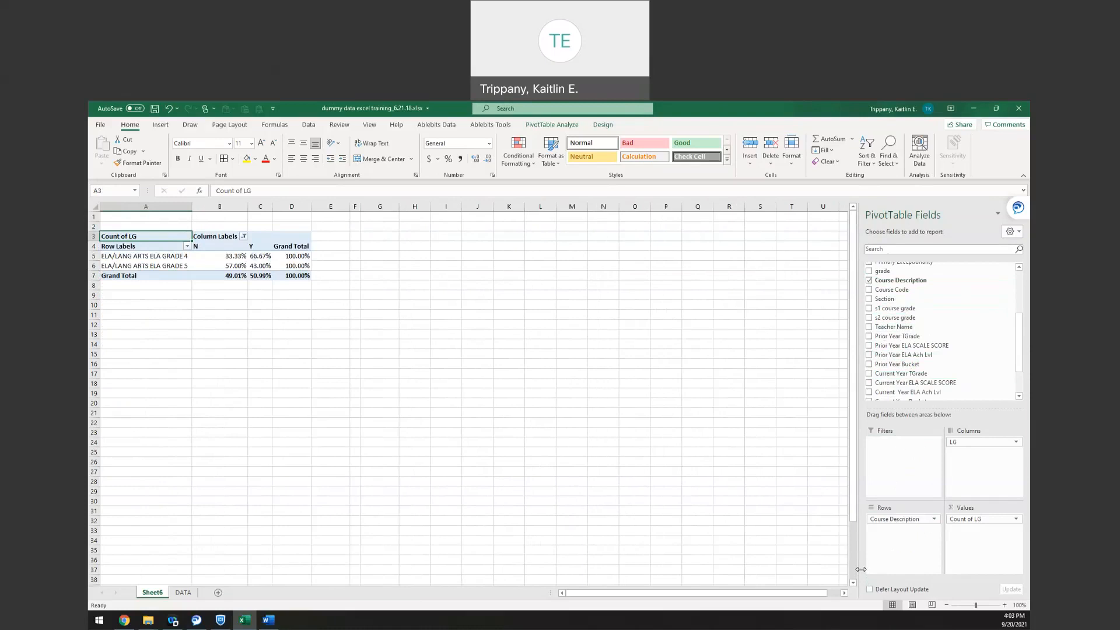
Clear the pivot table by removing Course Description from rows and LG from columns and values
left_click_drag(893, 521, 914, 373)
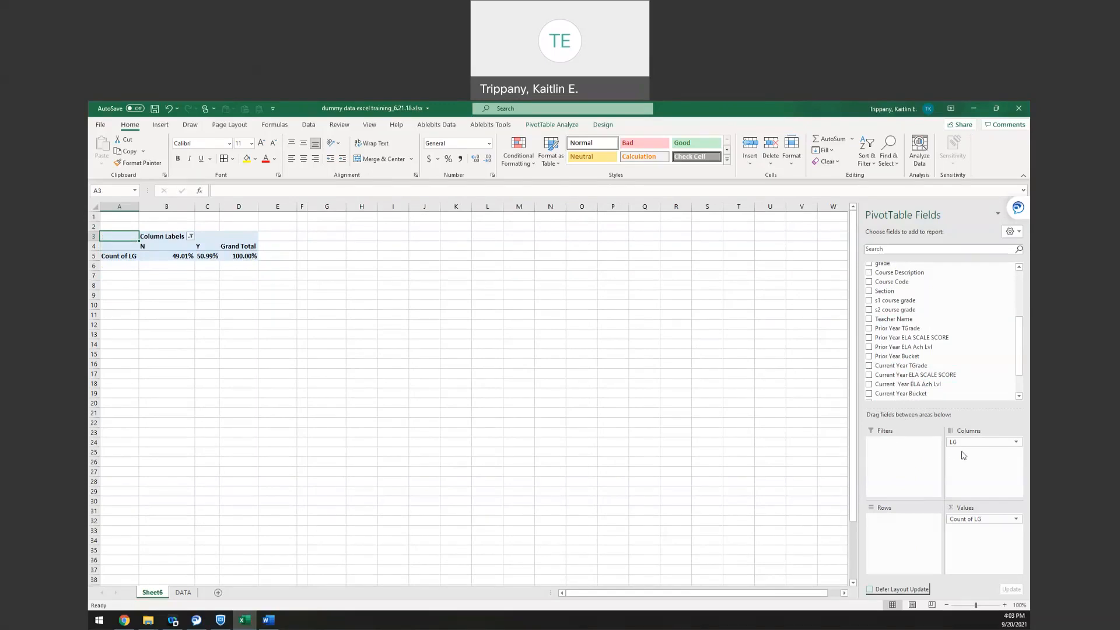
left_click_drag(969, 442, 971, 353)
left_click_drag(977, 518, 951, 315)
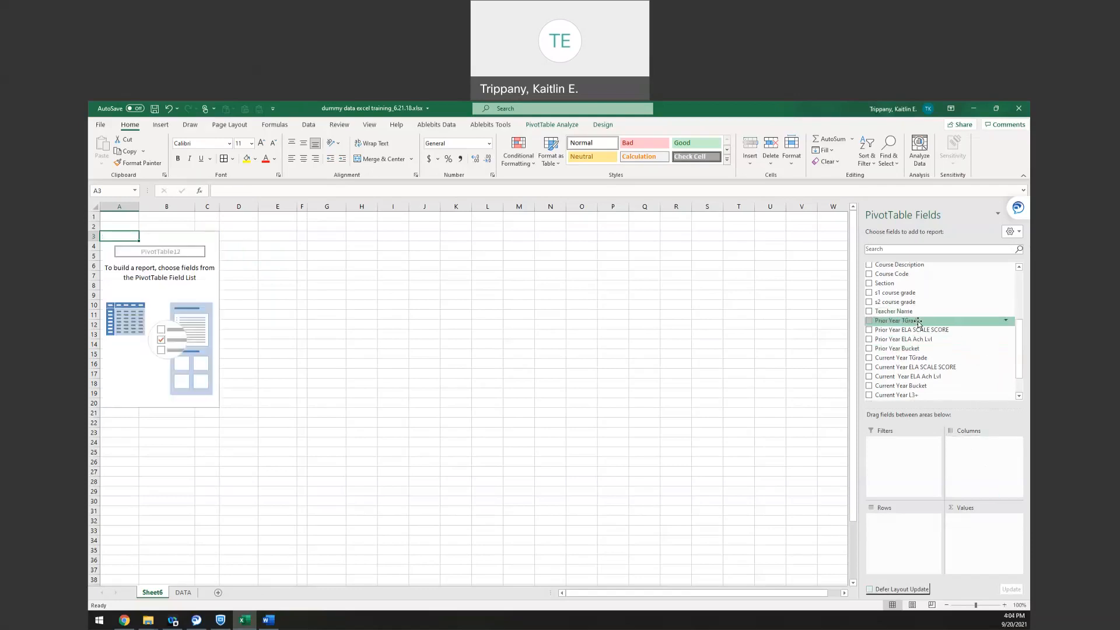
Rebuild the pivot table with grade as rows, Duplicate Remover marks as filter, and Current Year ELA Ach Lvl as both columns and values
scroll(917, 325, "up", 3)
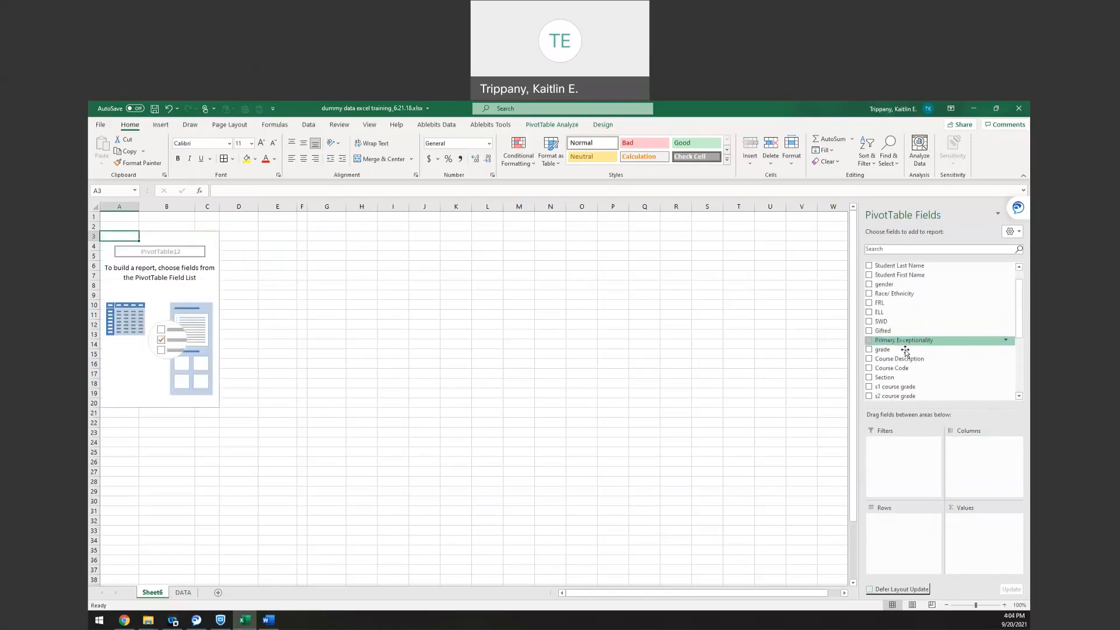
left_click_drag(905, 352, 900, 551)
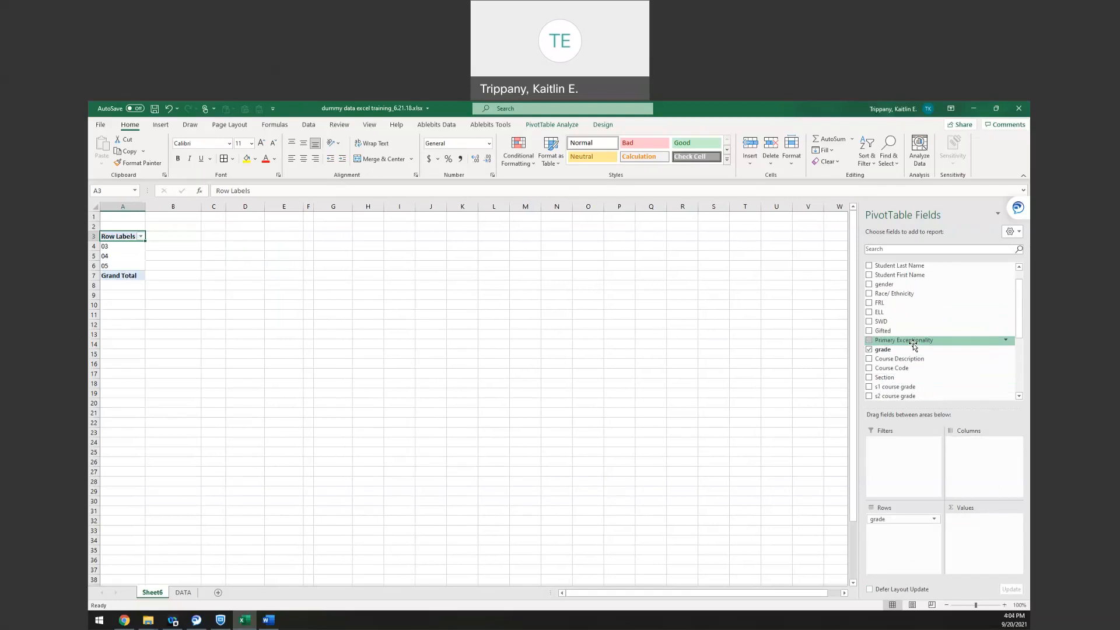
scroll(913, 345, "down", 5)
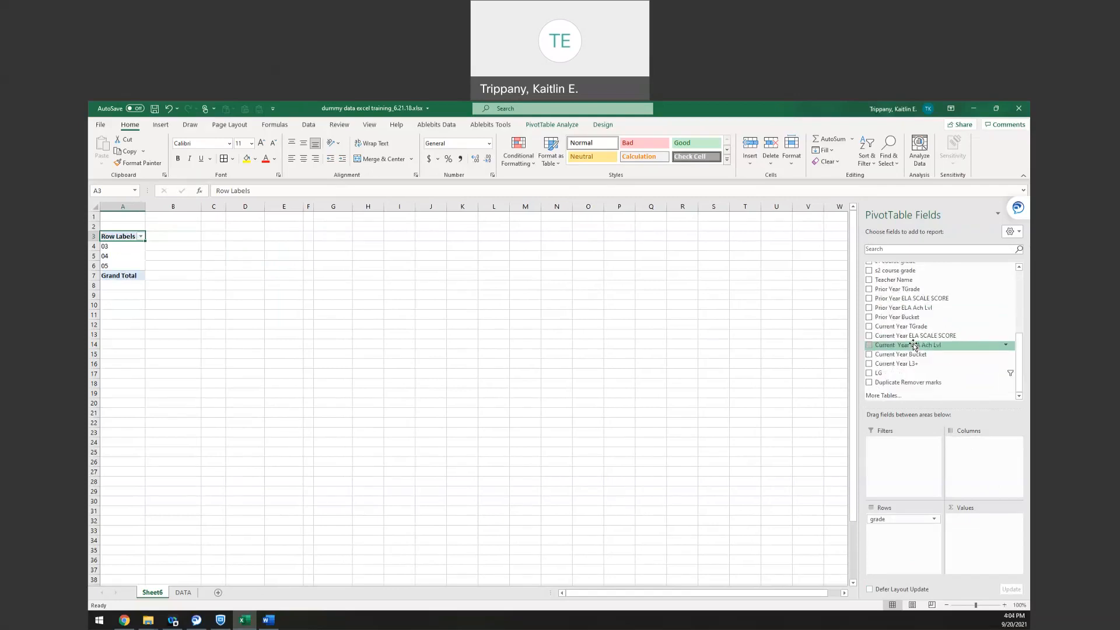
left_click_drag(925, 384, 912, 460)
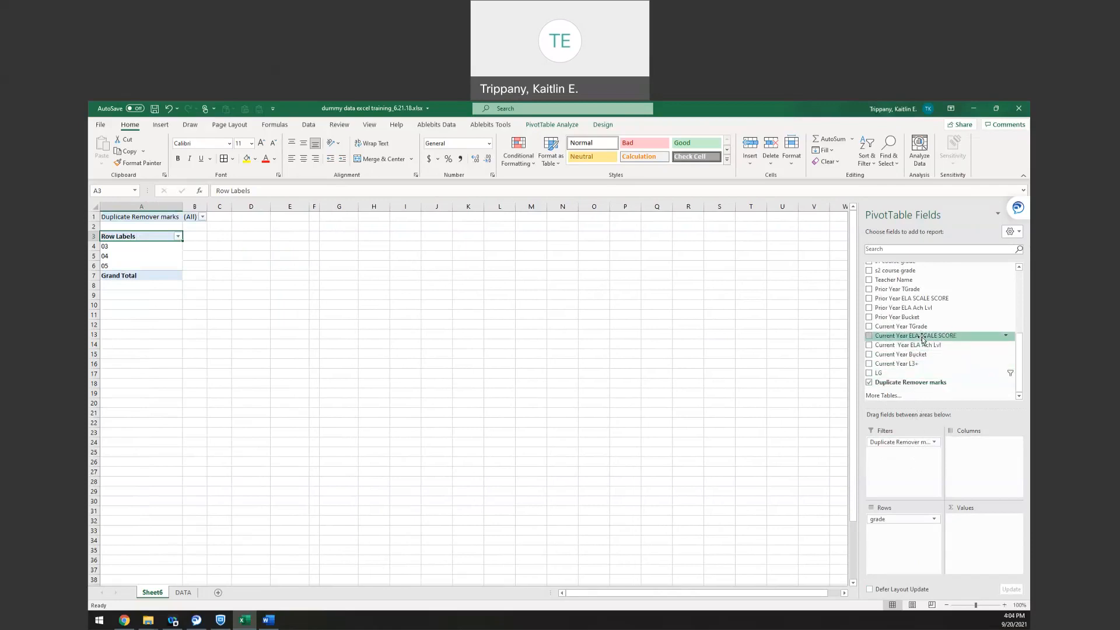
left_click_drag(920, 346, 975, 455)
left_click_drag(939, 346, 990, 521)
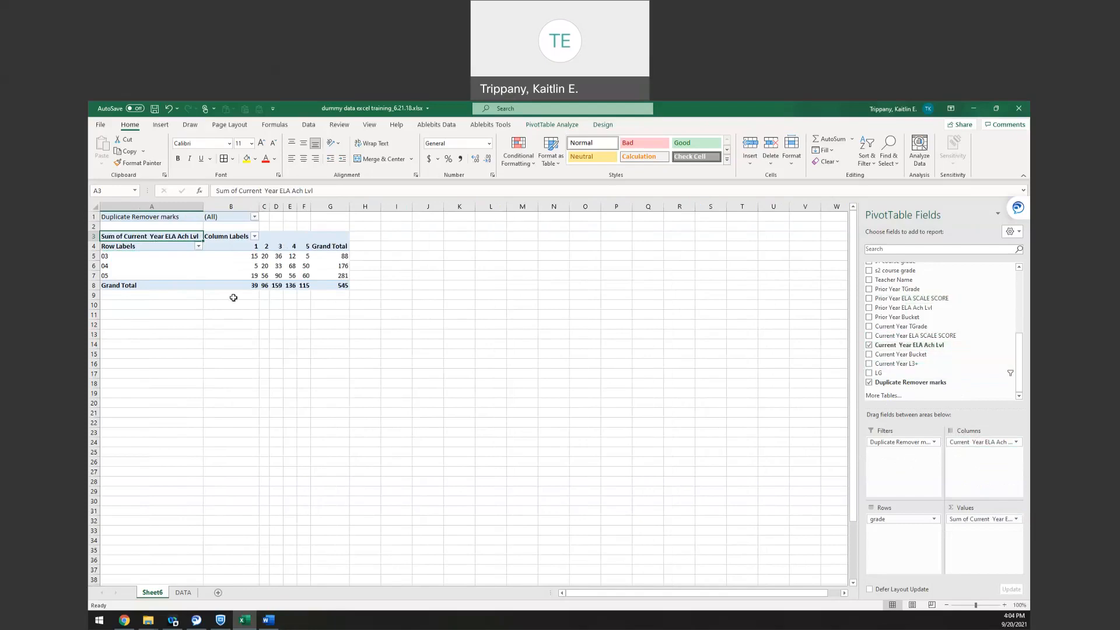
Filter Duplicate Remover marks to Unique or 1st occurrence
left_click(247, 216)
left_click(254, 217)
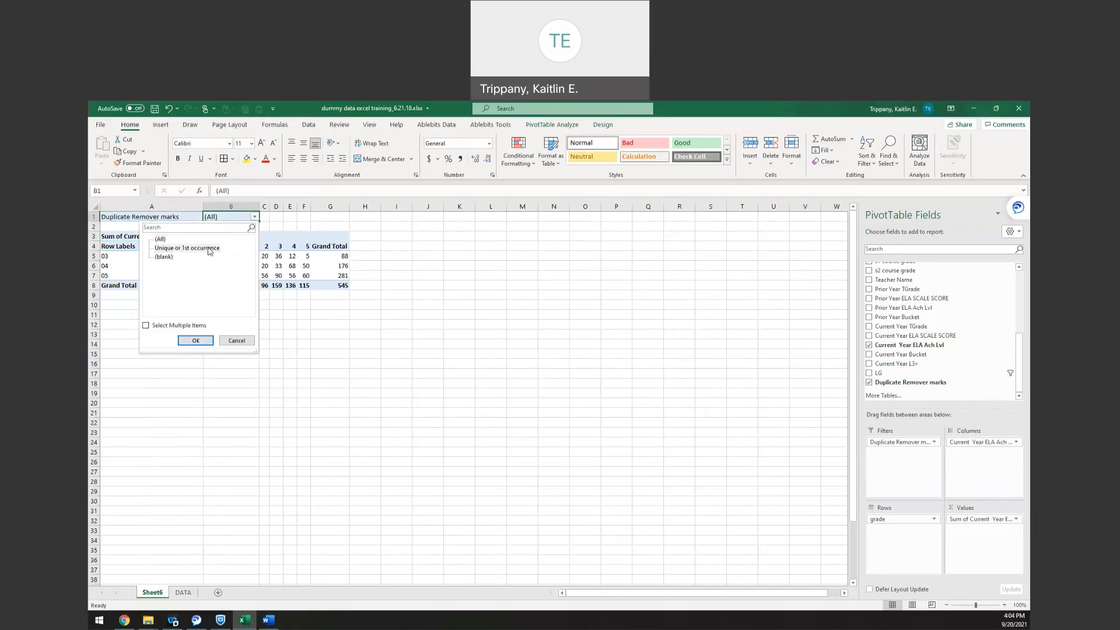
left_click(210, 249)
left_click(197, 340)
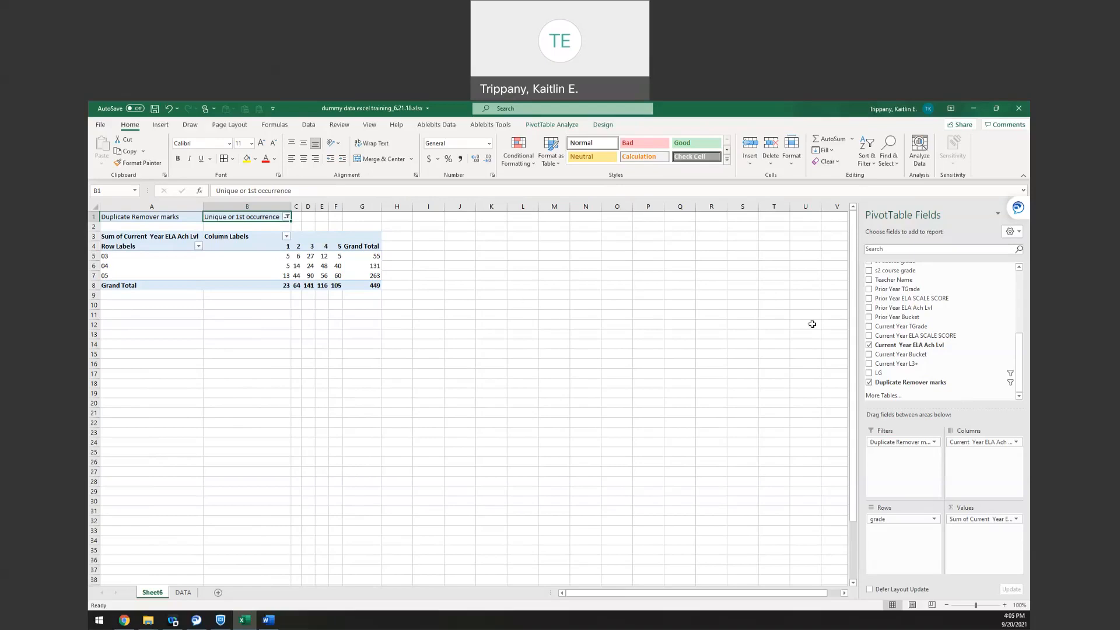
Add Race/ Ethnicity to the pivot rows and move grade from the rows to the report filters
scroll(964, 339, "up", 2)
scroll(890, 312, "up", 4)
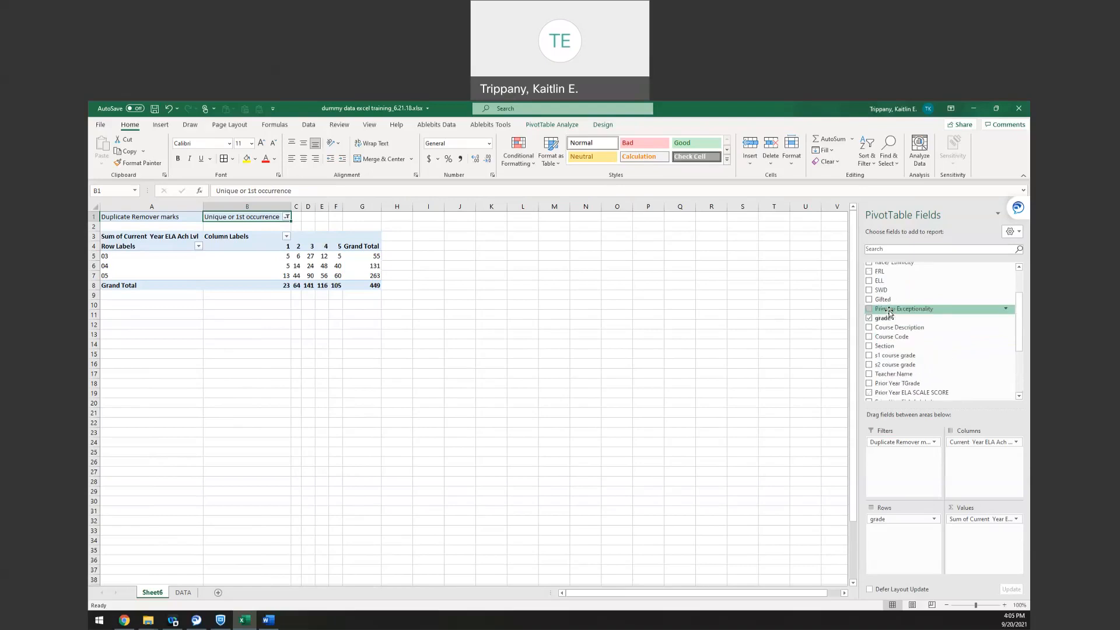
left_click_drag(890, 312, 888, 533)
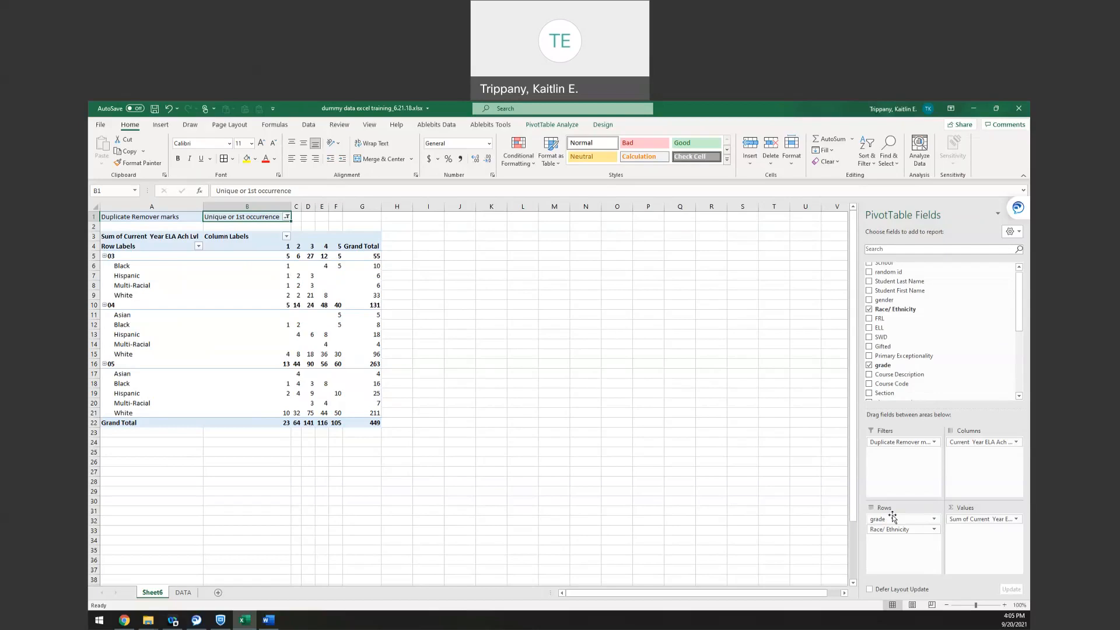
left_click(911, 522)
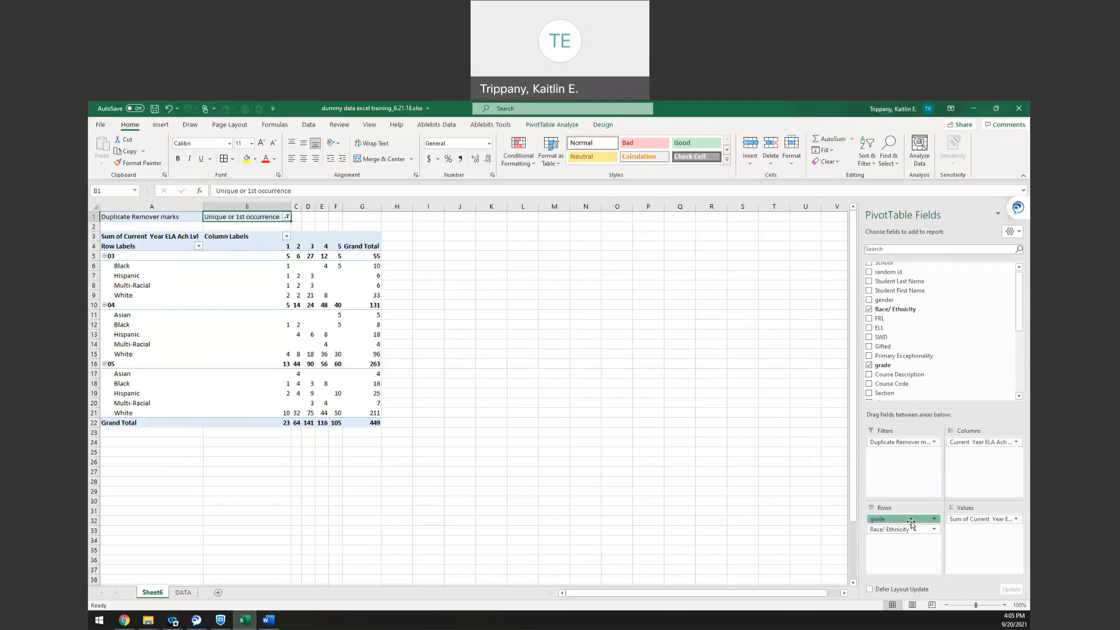
left_click_drag(911, 522, 908, 496)
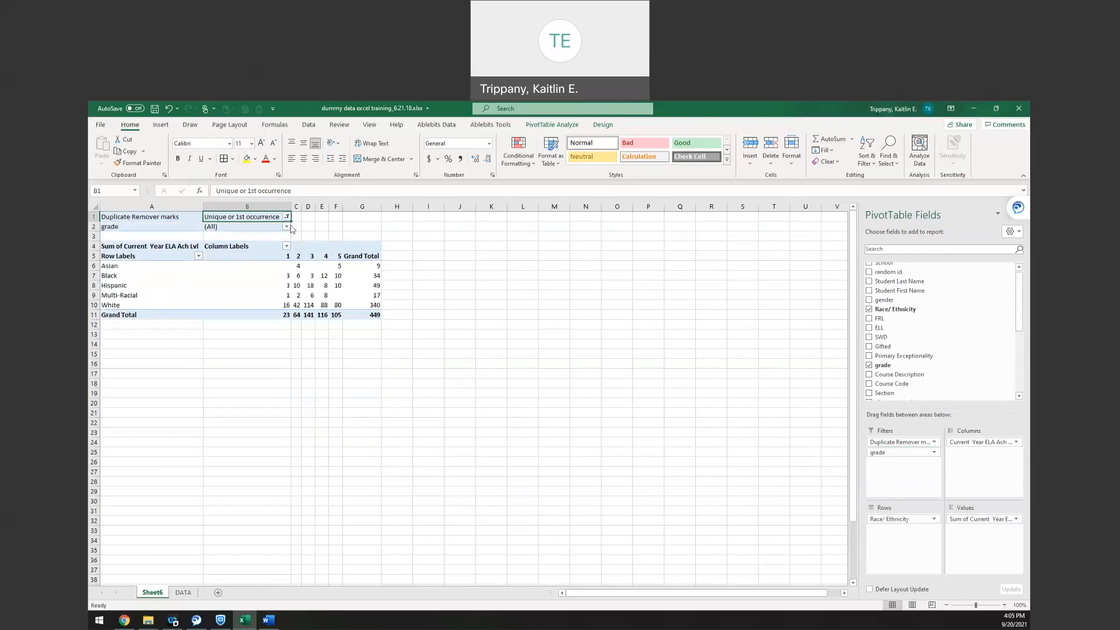
Filter the pivot table to grade 05
left_click(286, 227)
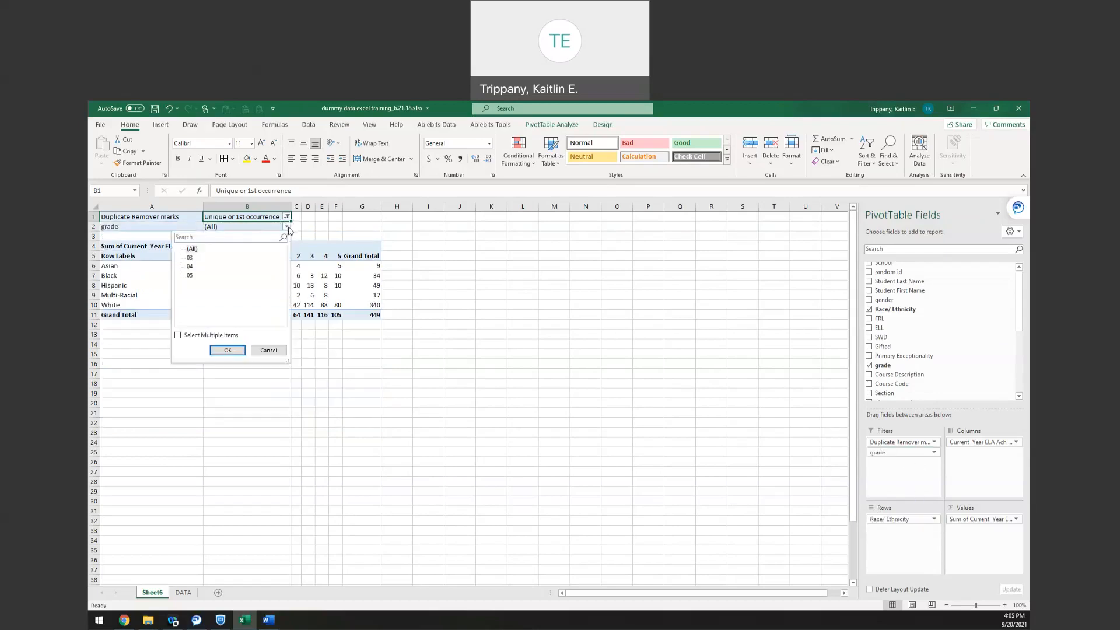
left_click(189, 275)
left_click(227, 350)
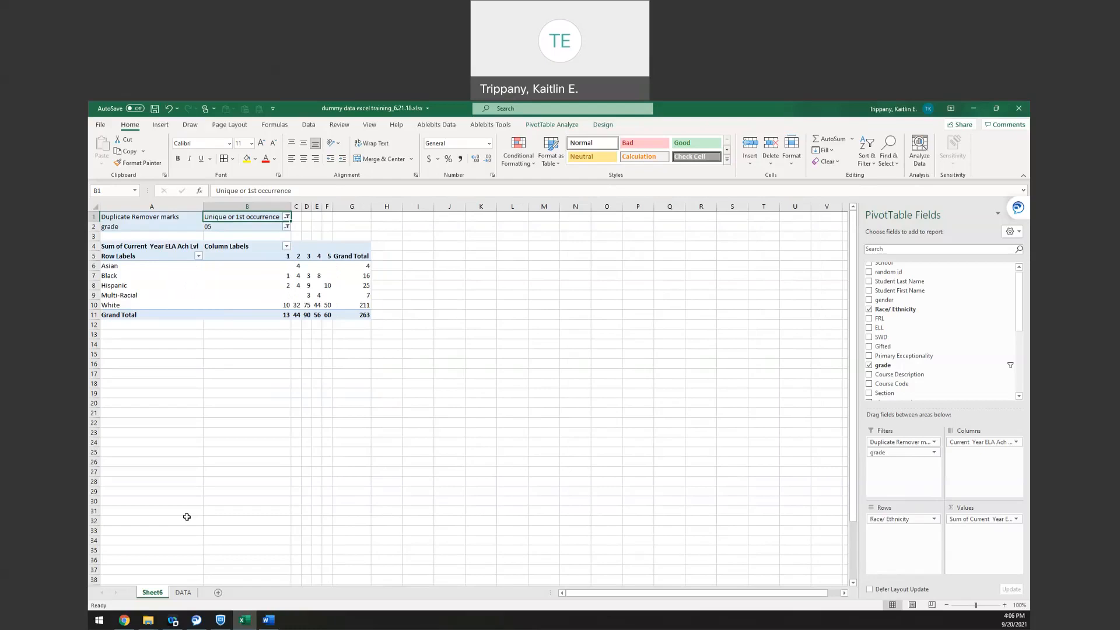
left_click(210, 221)
left_click(212, 225)
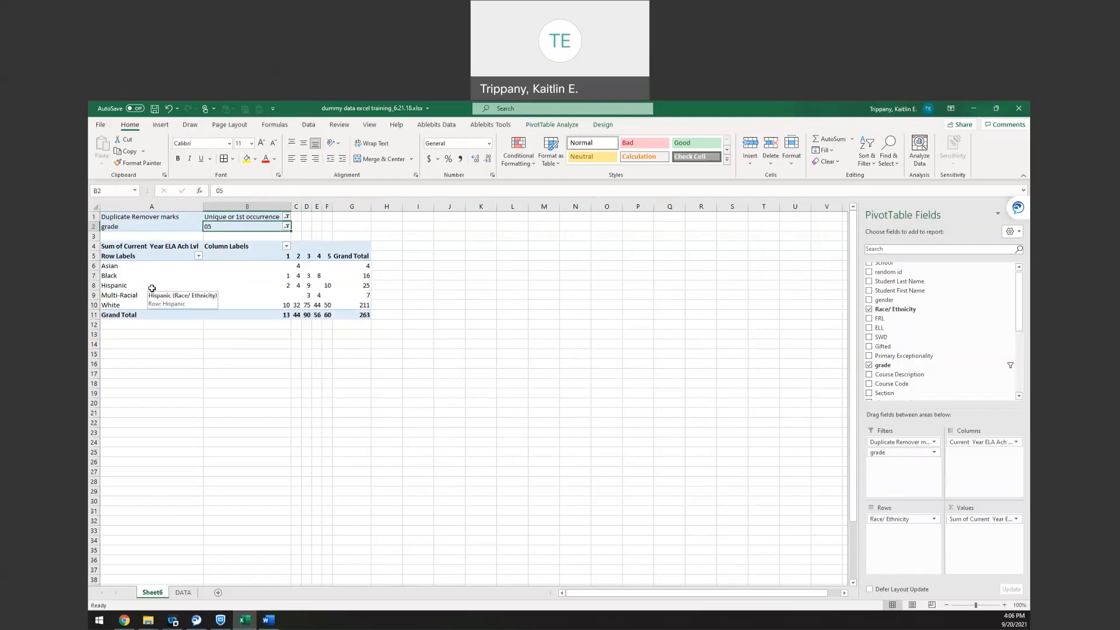
Clear the grade filter, then swap the fields so grade is in the rows and Race/ Ethnicity is a report filter
key("alt+Tab")
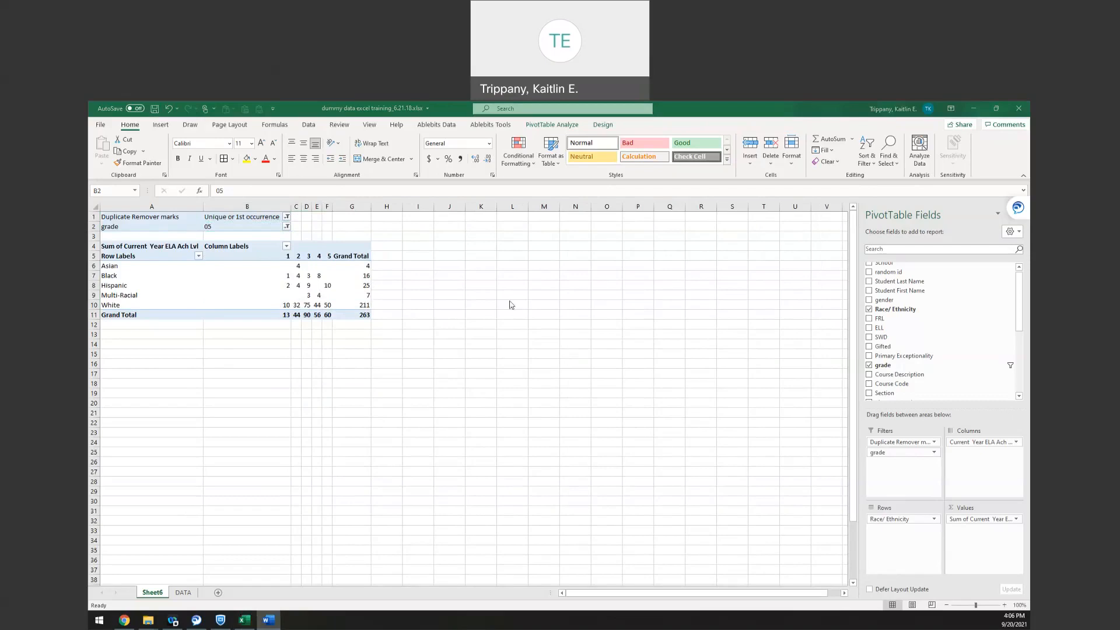
left_click(882, 455)
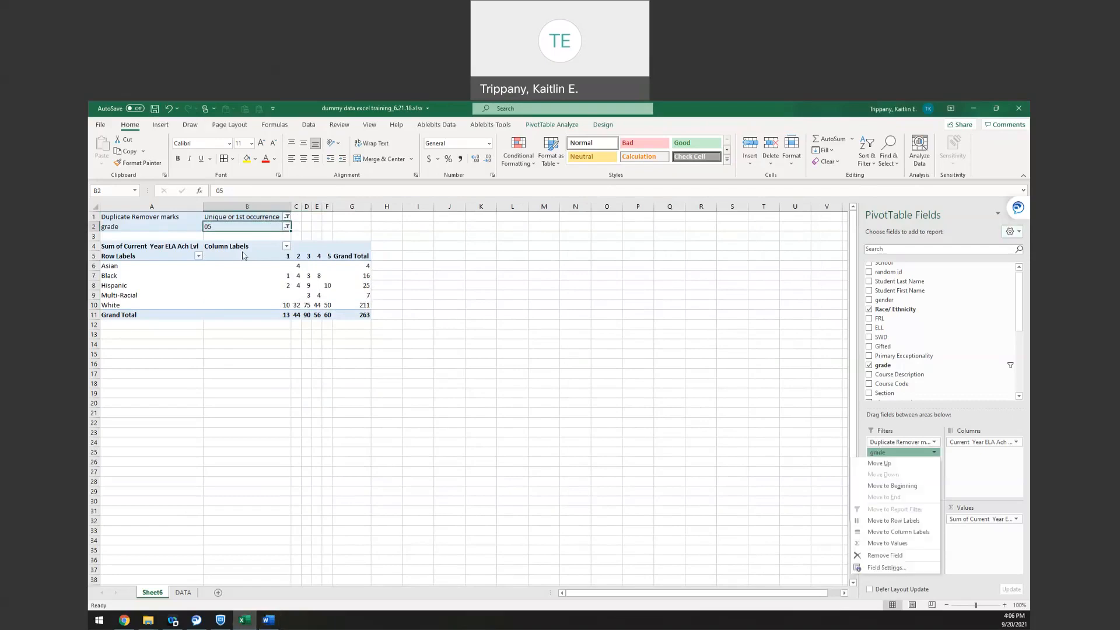
left_click(287, 226)
left_click(192, 249)
left_click(228, 350)
mouse_move(900, 453)
left_mouse_down()
mouse_move(902, 528)
mouse_move(901, 464)
left_mouse_up()
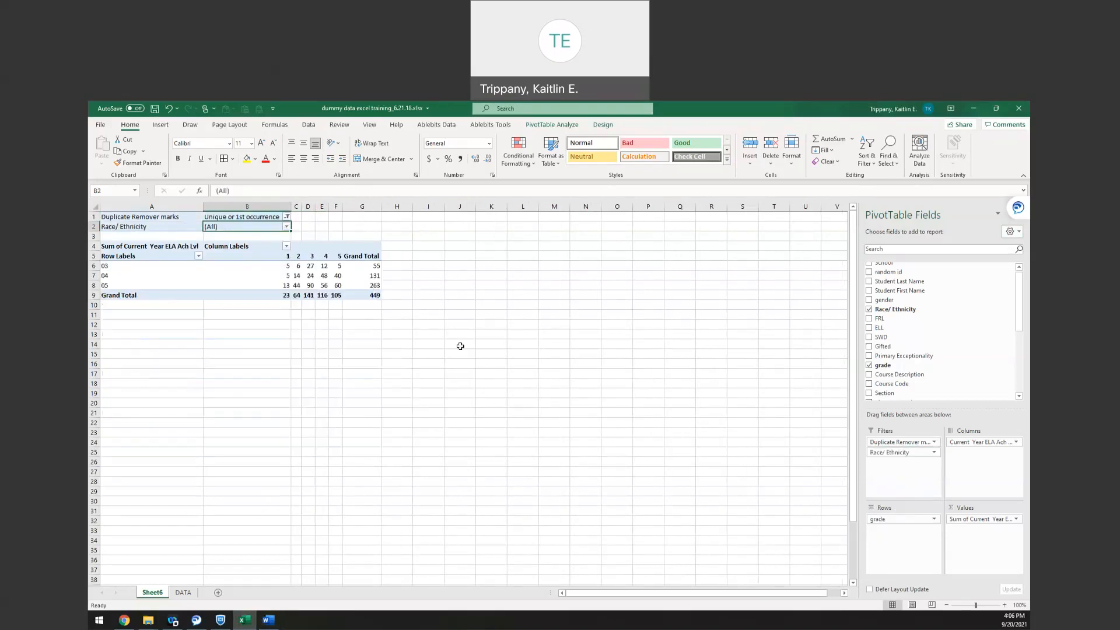
Filter the pivot table to Black under Race/ Ethnicity
left_click(287, 227)
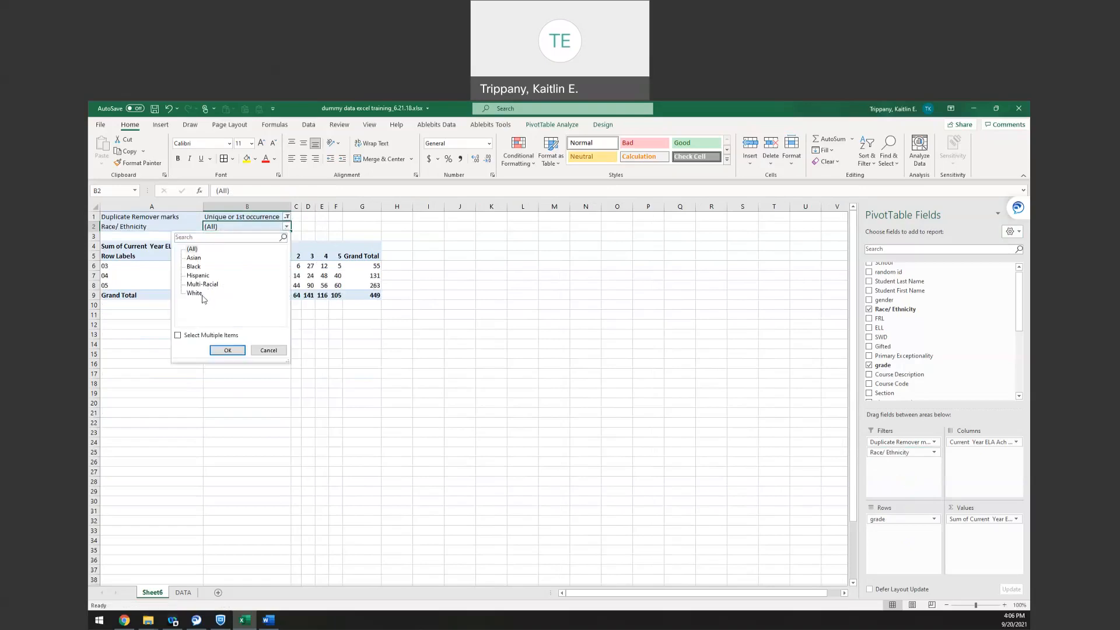
left_click(193, 266)
left_click(228, 350)
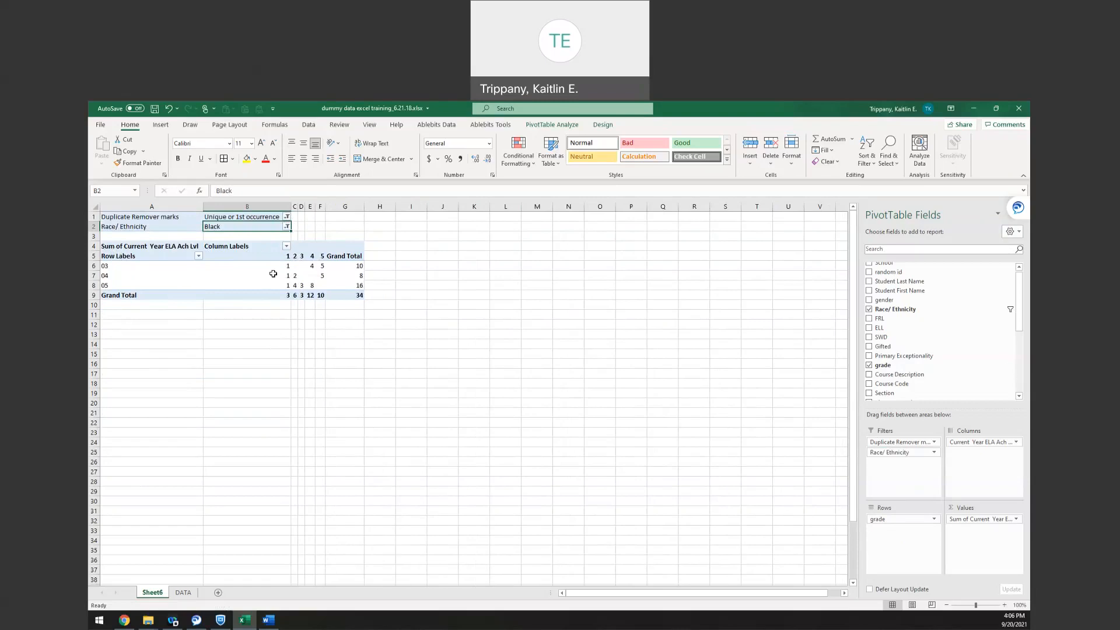
Reset the Race/ Ethnicity filter to (All) and move that field into the rows beneath grade
left_click(287, 226)
left_click(192, 249)
left_click(229, 350)
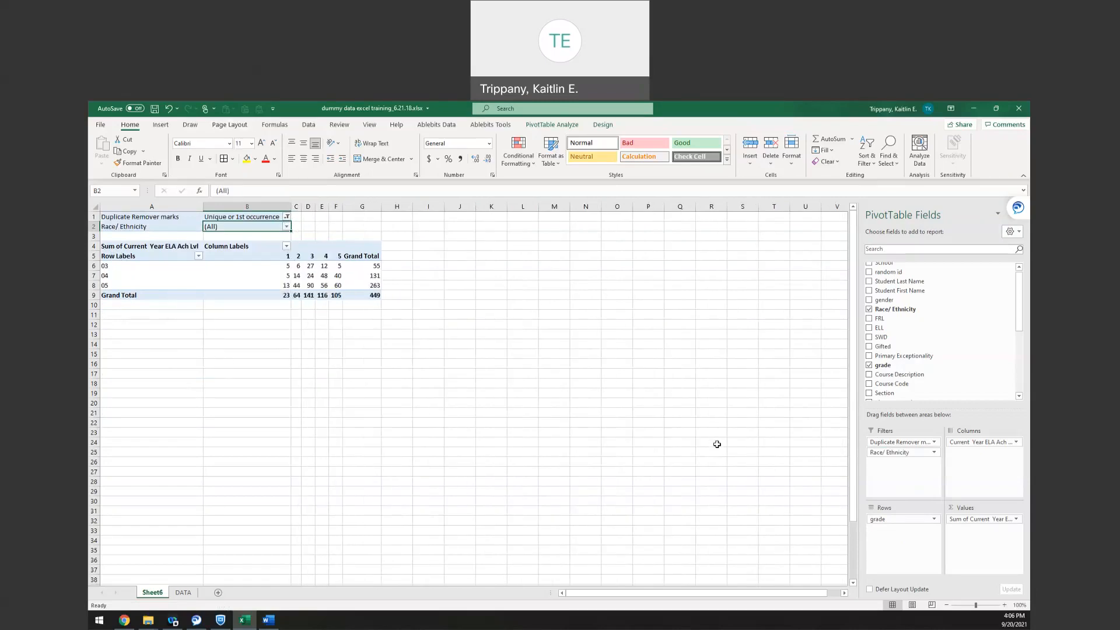
left_click_drag(914, 455, 901, 554)
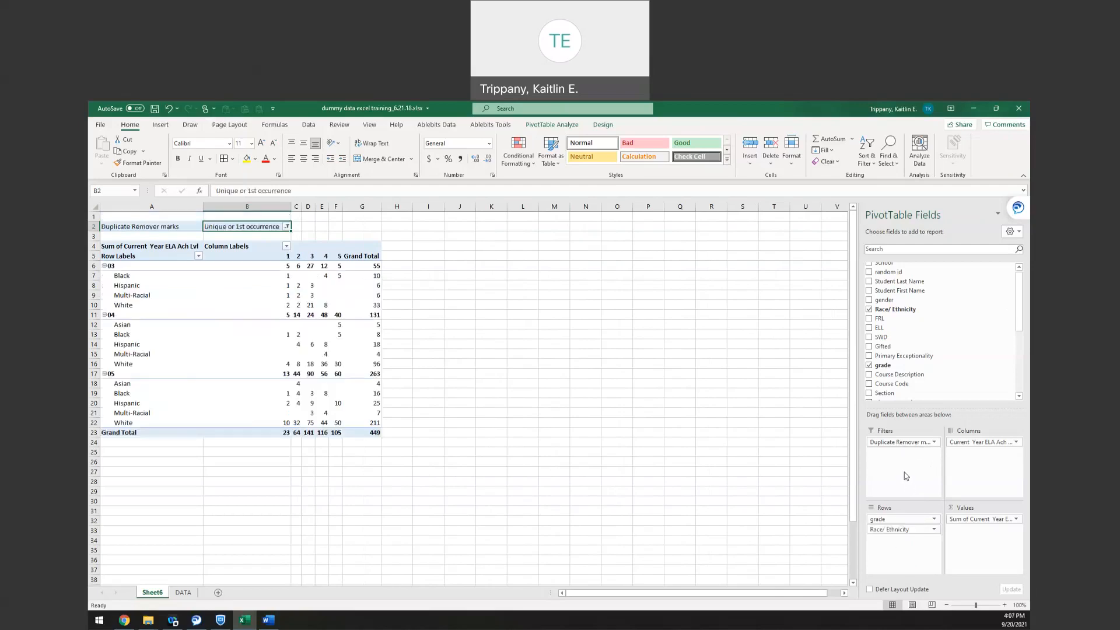
Add SWD as a report filter and filter the pivot table to Y
left_click_drag(882, 344, 896, 474)
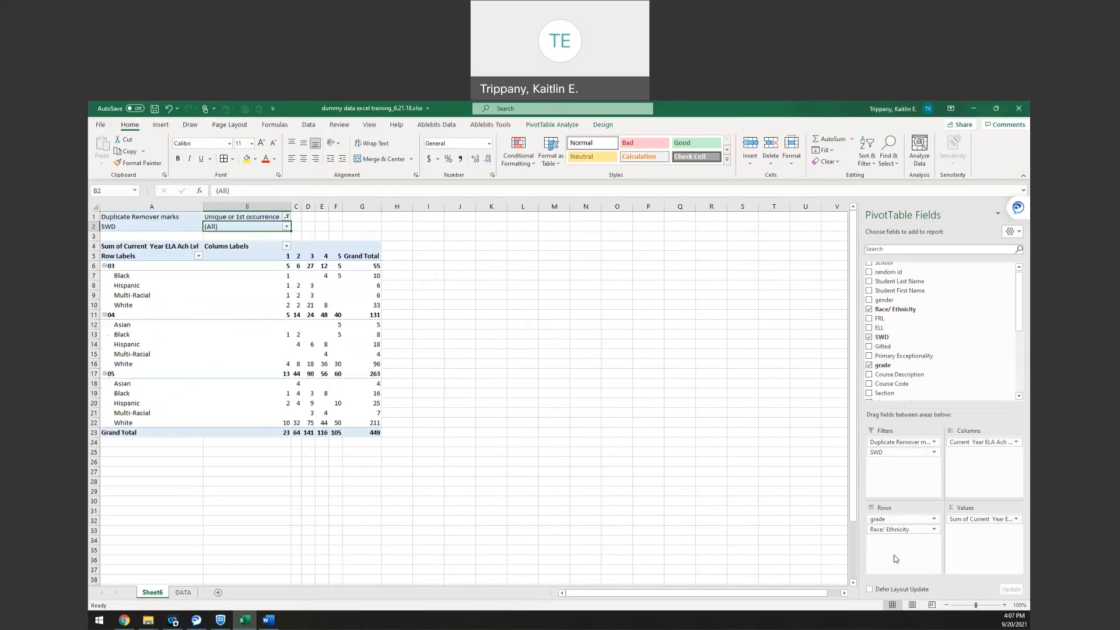
mouse_move(896, 453)
left_mouse_down()
mouse_move(891, 541)
mouse_move(908, 536)
mouse_move(913, 461)
left_mouse_up()
left_click(286, 226)
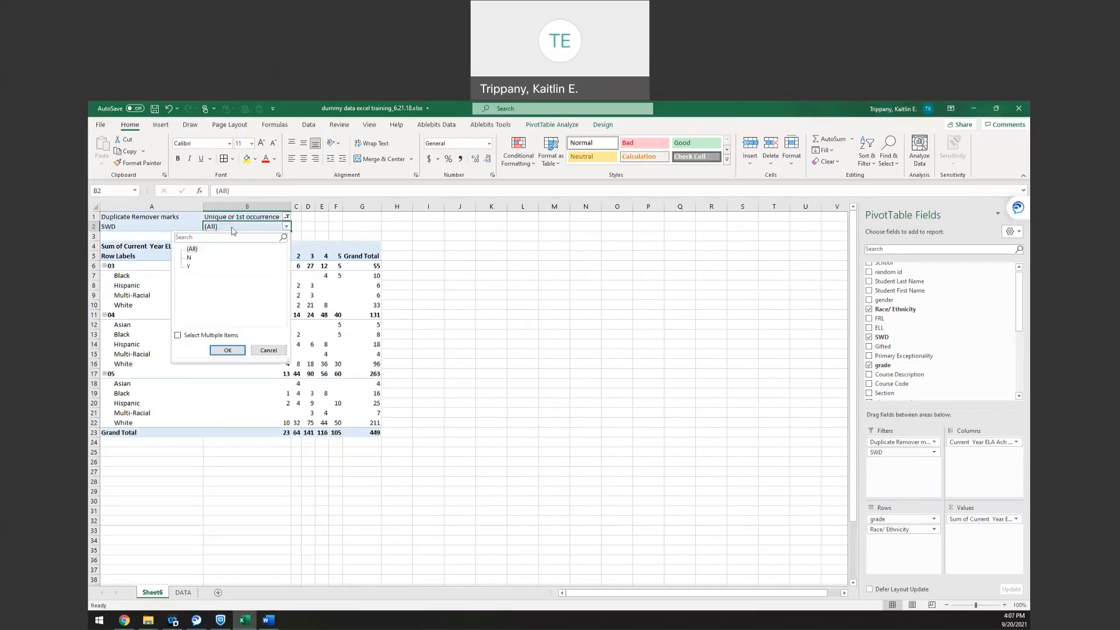
left_click(191, 268)
left_click(227, 350)
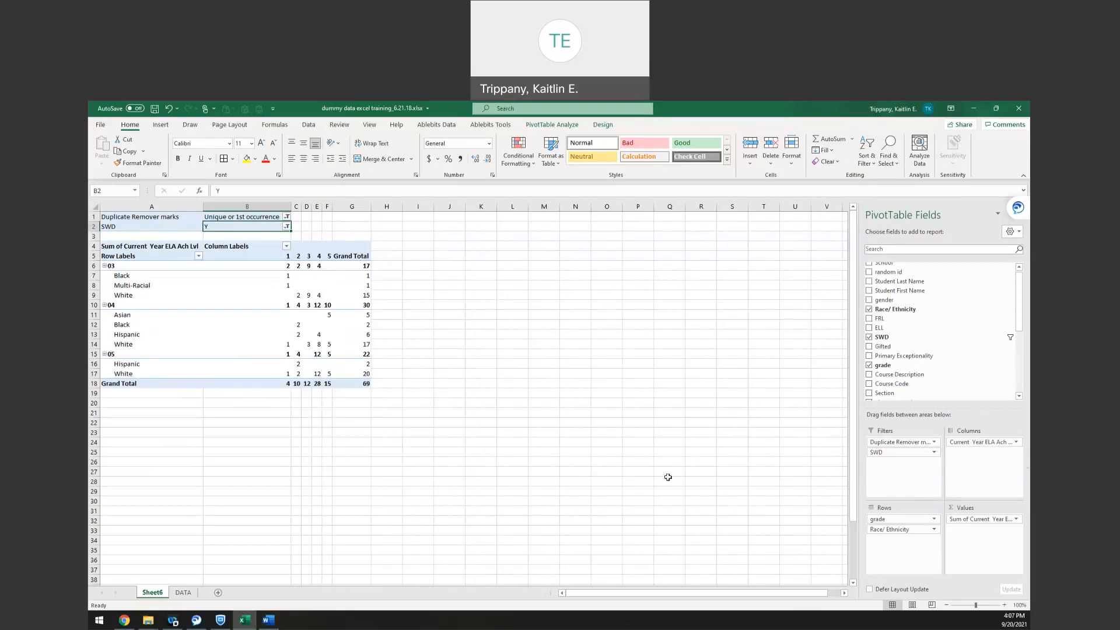
Reset the SWD filter to (All), keeping the Duplicate Remover marks filter on Unique or 1st occurrence
left_click(288, 226)
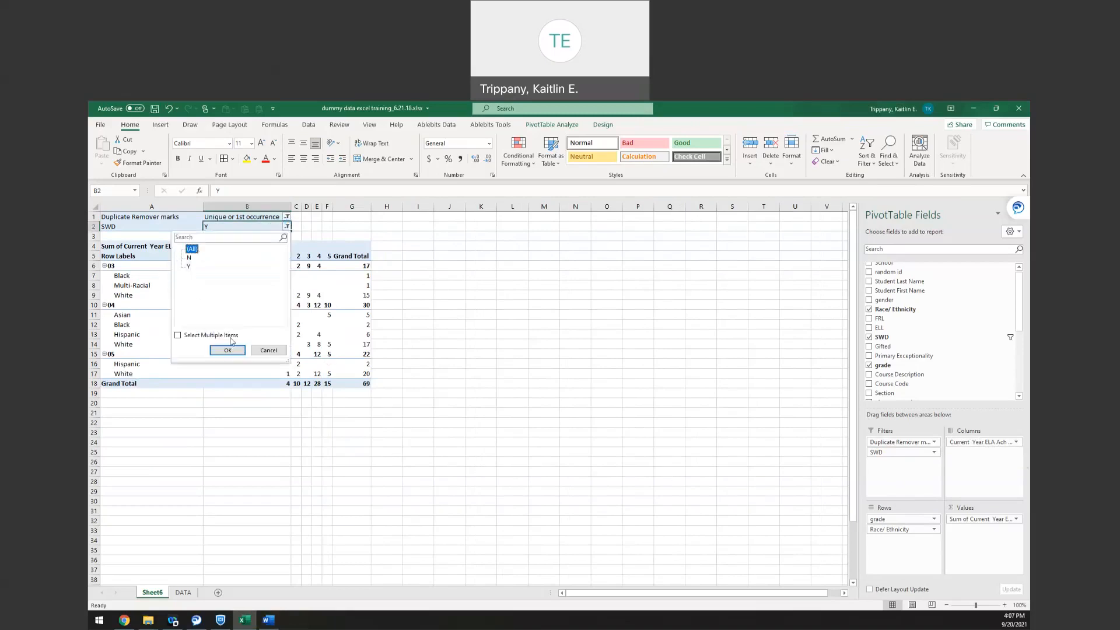
left_click(229, 349)
left_click(287, 217)
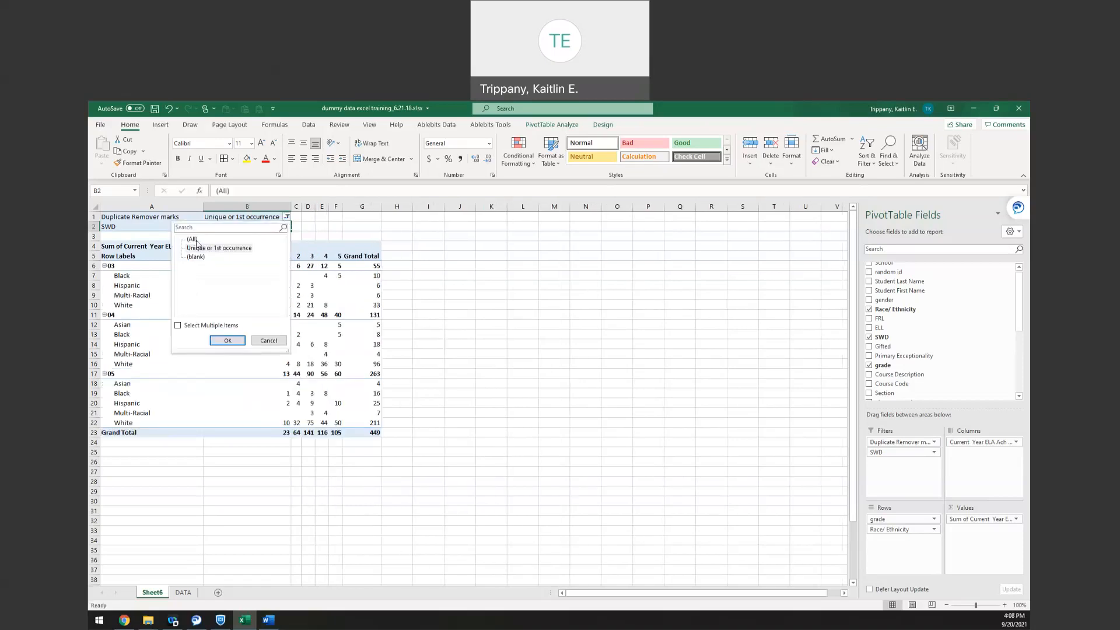
key("Escape")
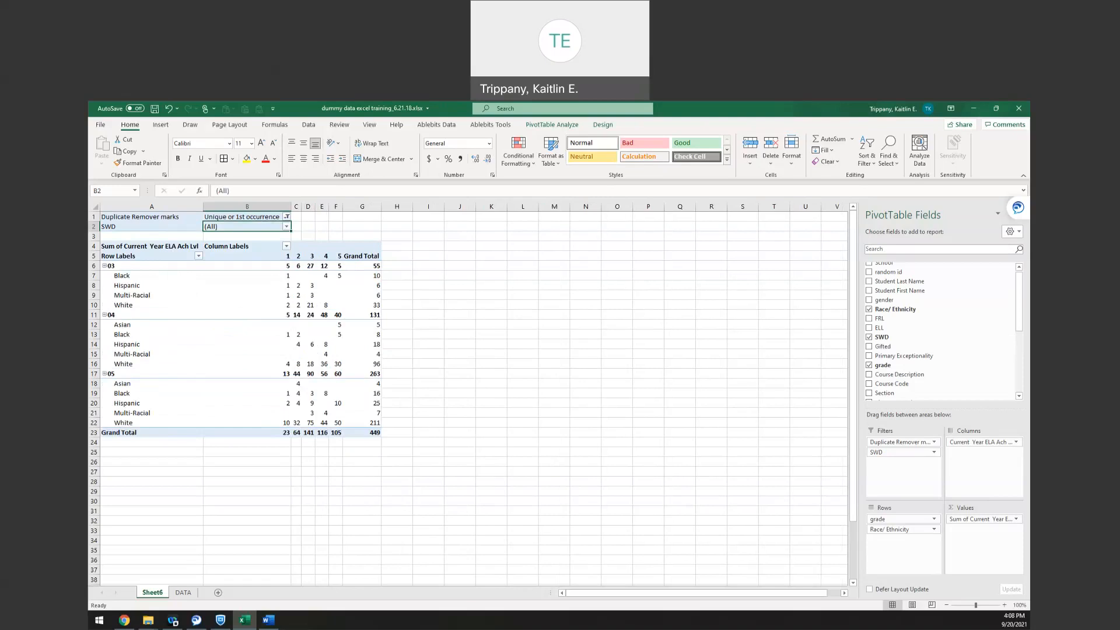
left_click(607, 122)
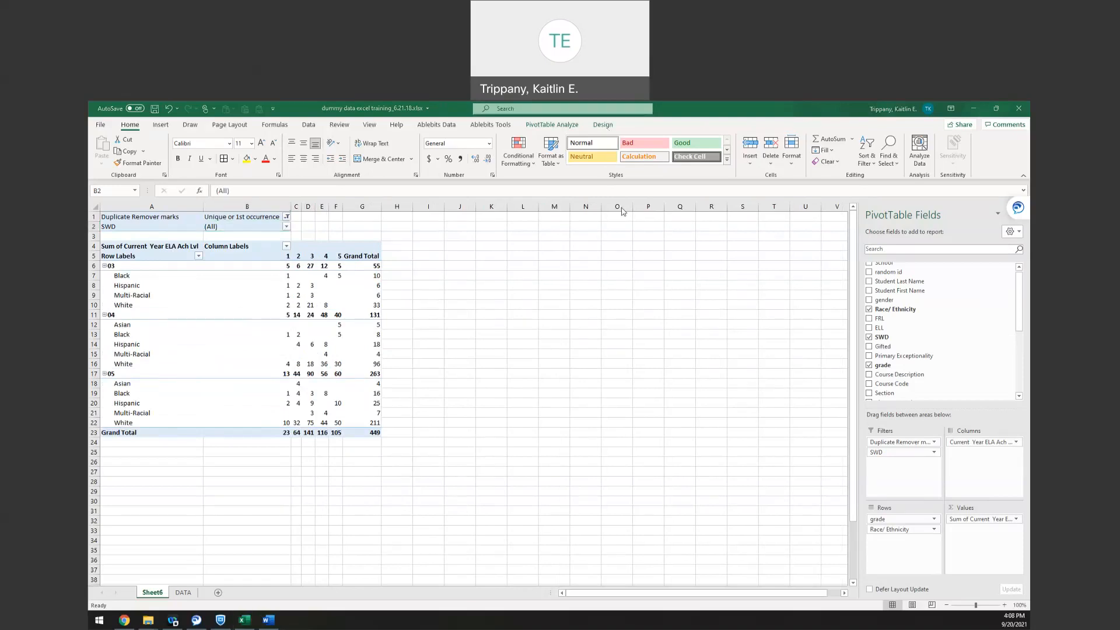